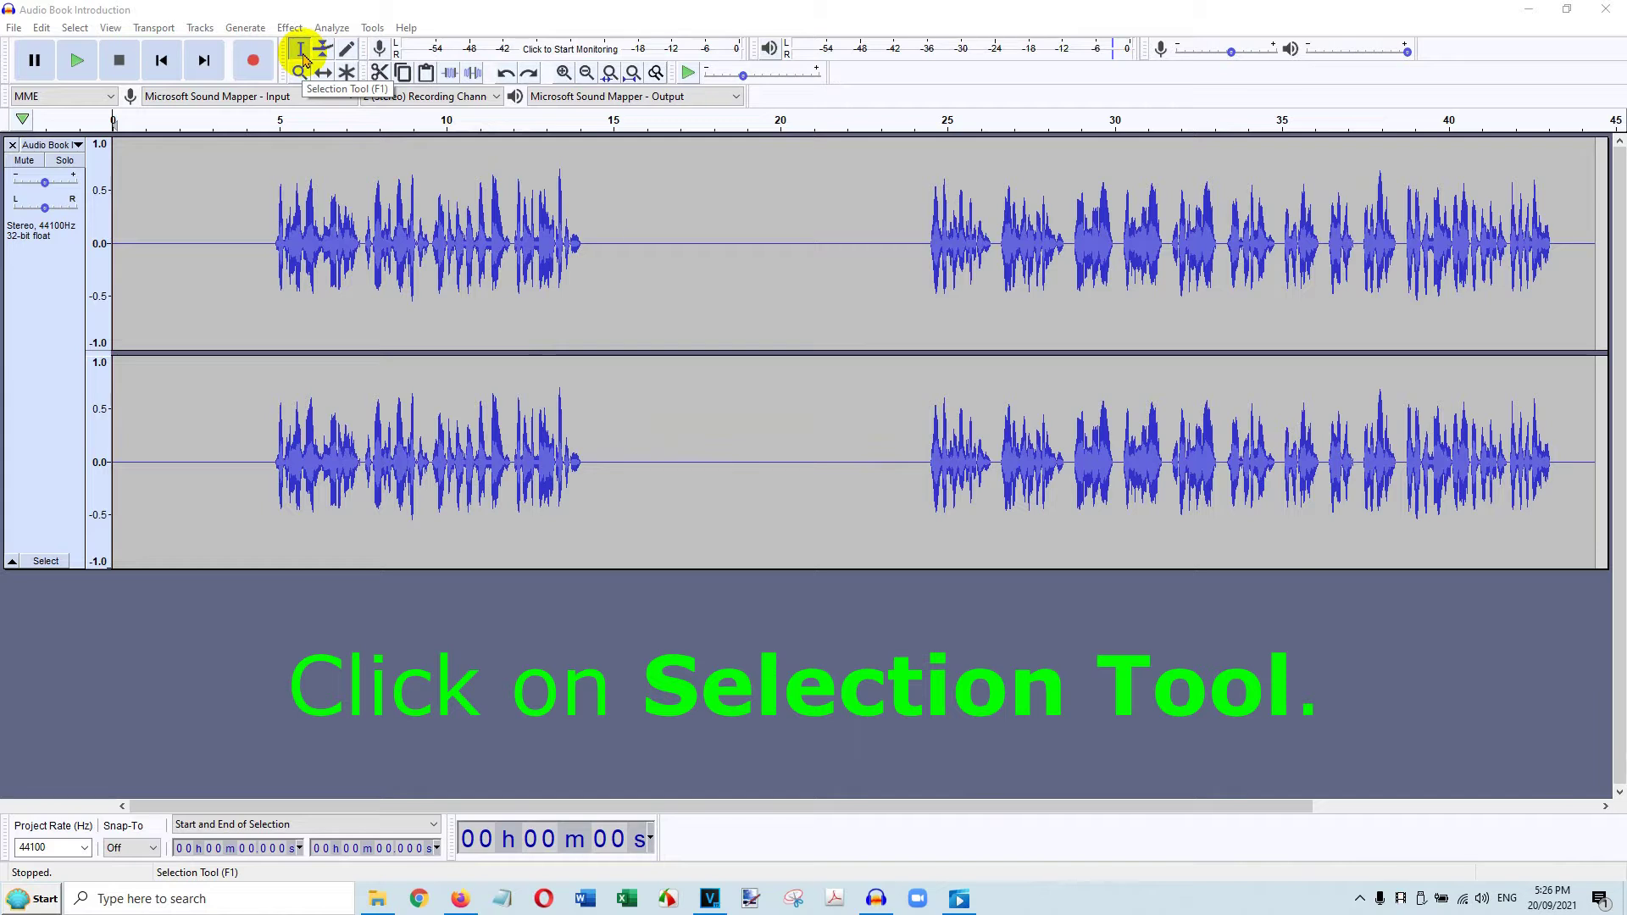
Select the silent stretch from about 14.6 s to 23.8 s in both channels
left_click(302, 58)
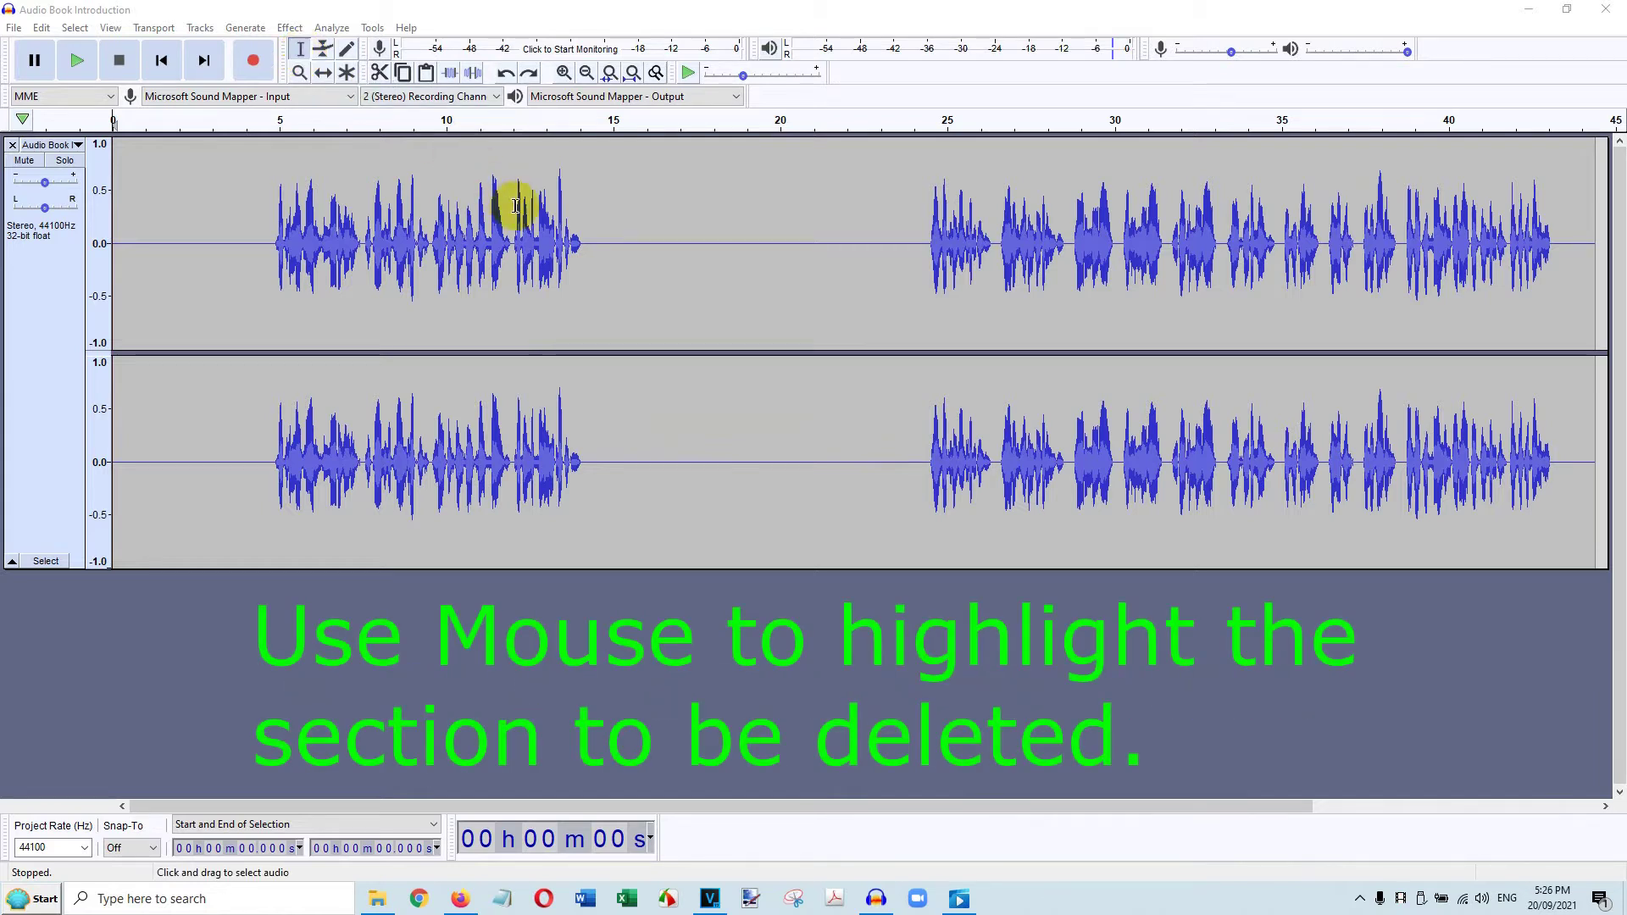
left_click_drag(589, 244, 905, 284)
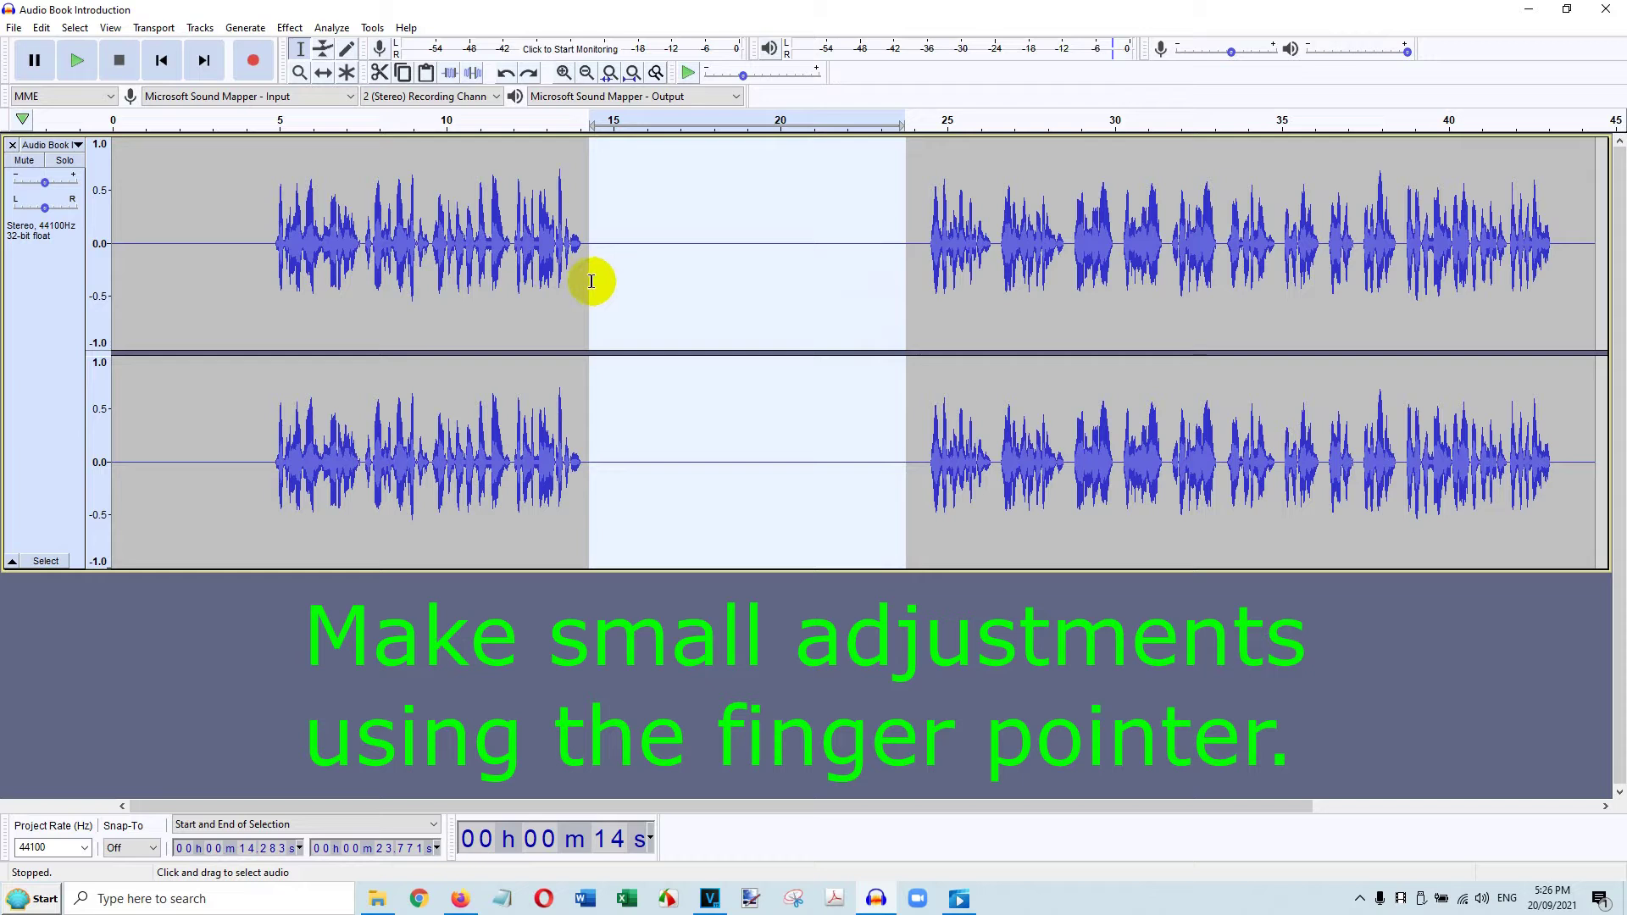
left_click_drag(591, 282, 600, 284)
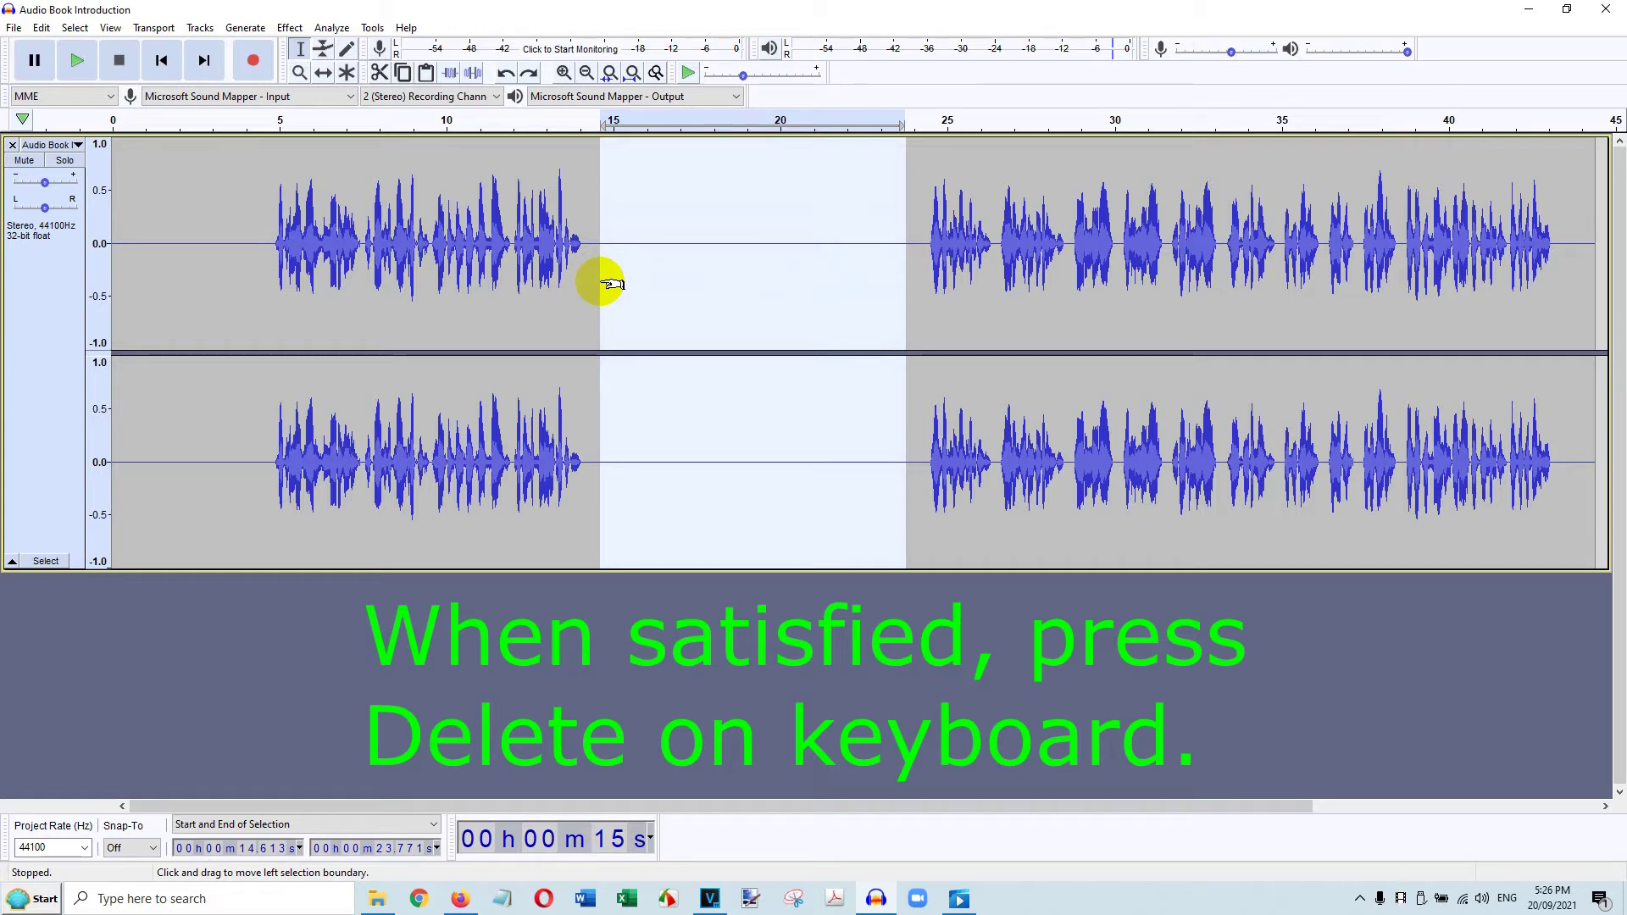
Delete the selected 14.6–23.8 s gap so the two speech passages join
key("Delete")
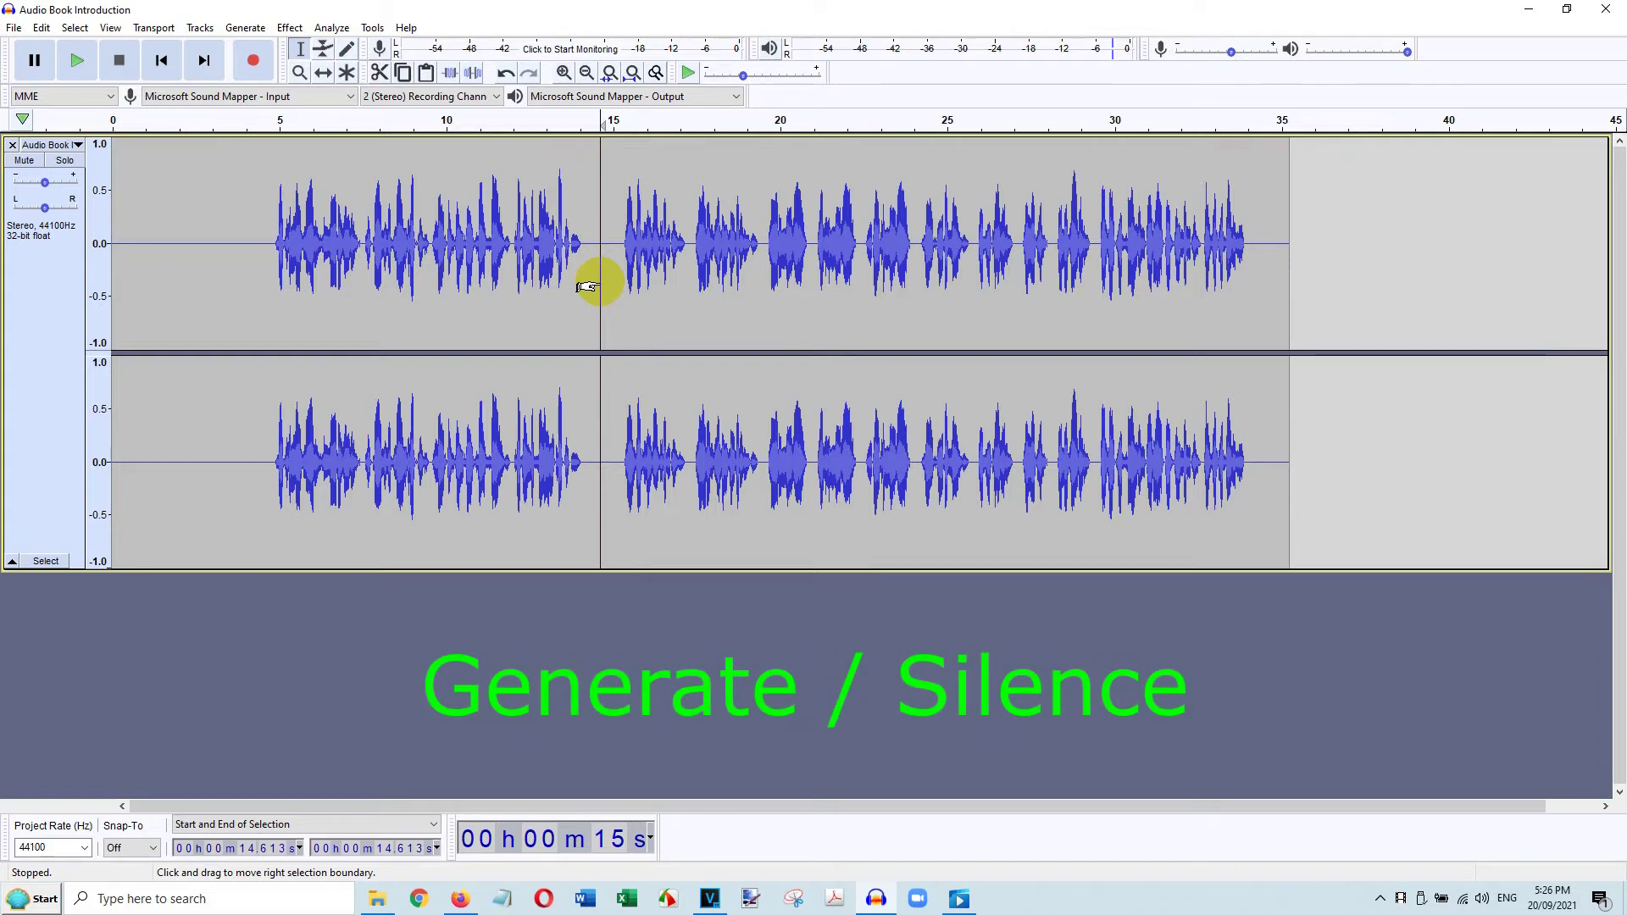
Generate 00h00m02.180s of silence at 14.6 s between the speech passages
left_click(257, 31)
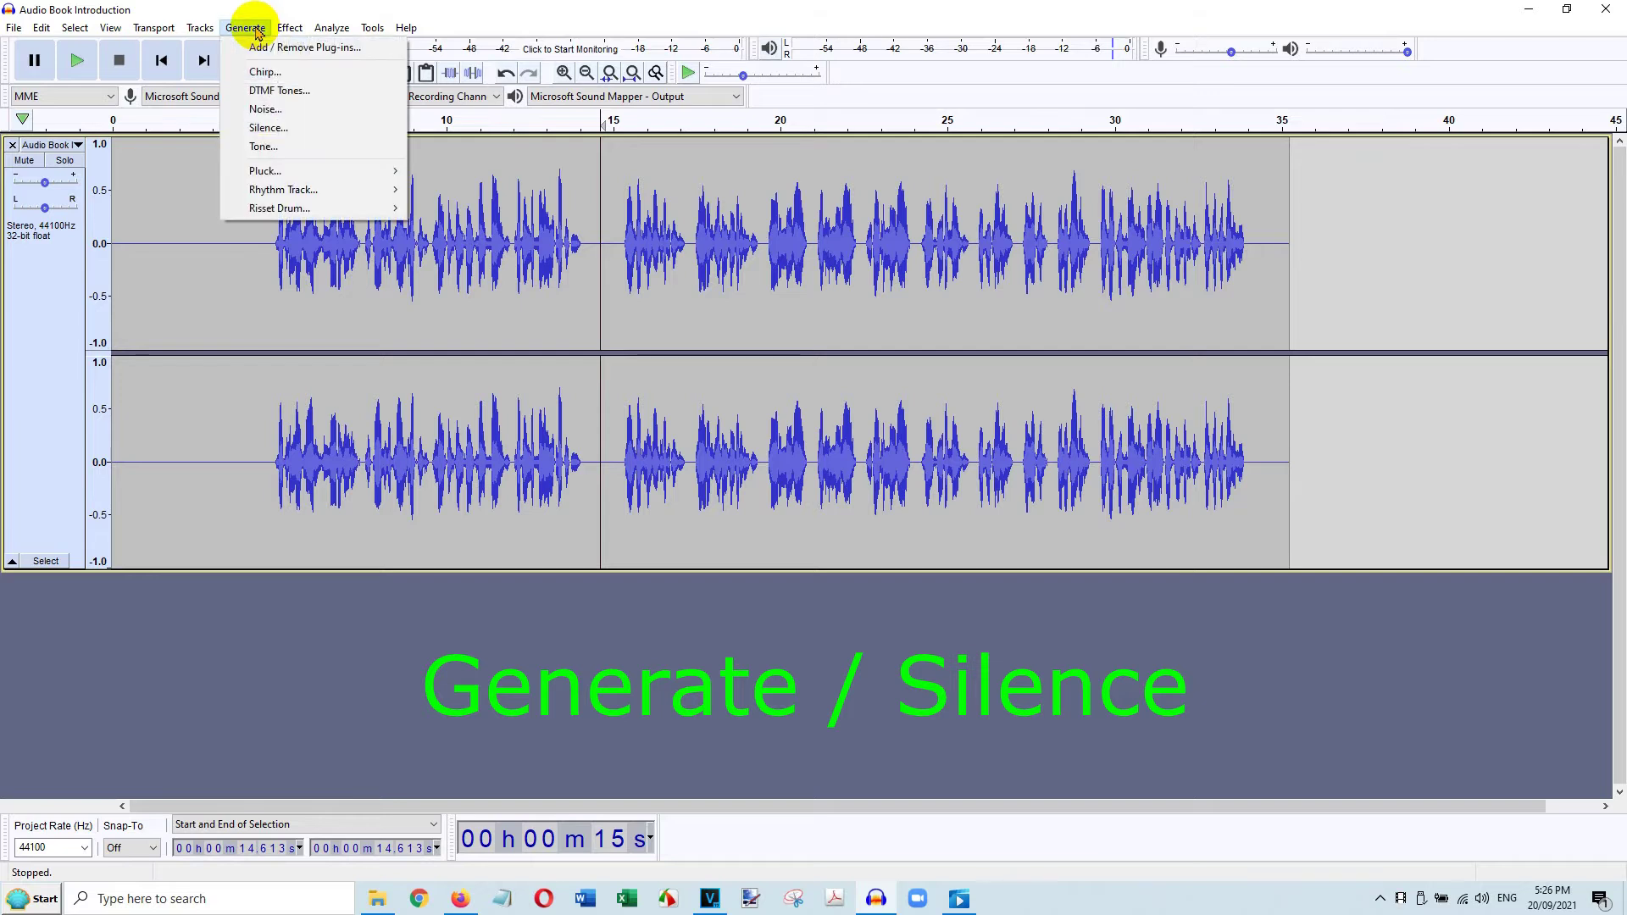
left_click(285, 134)
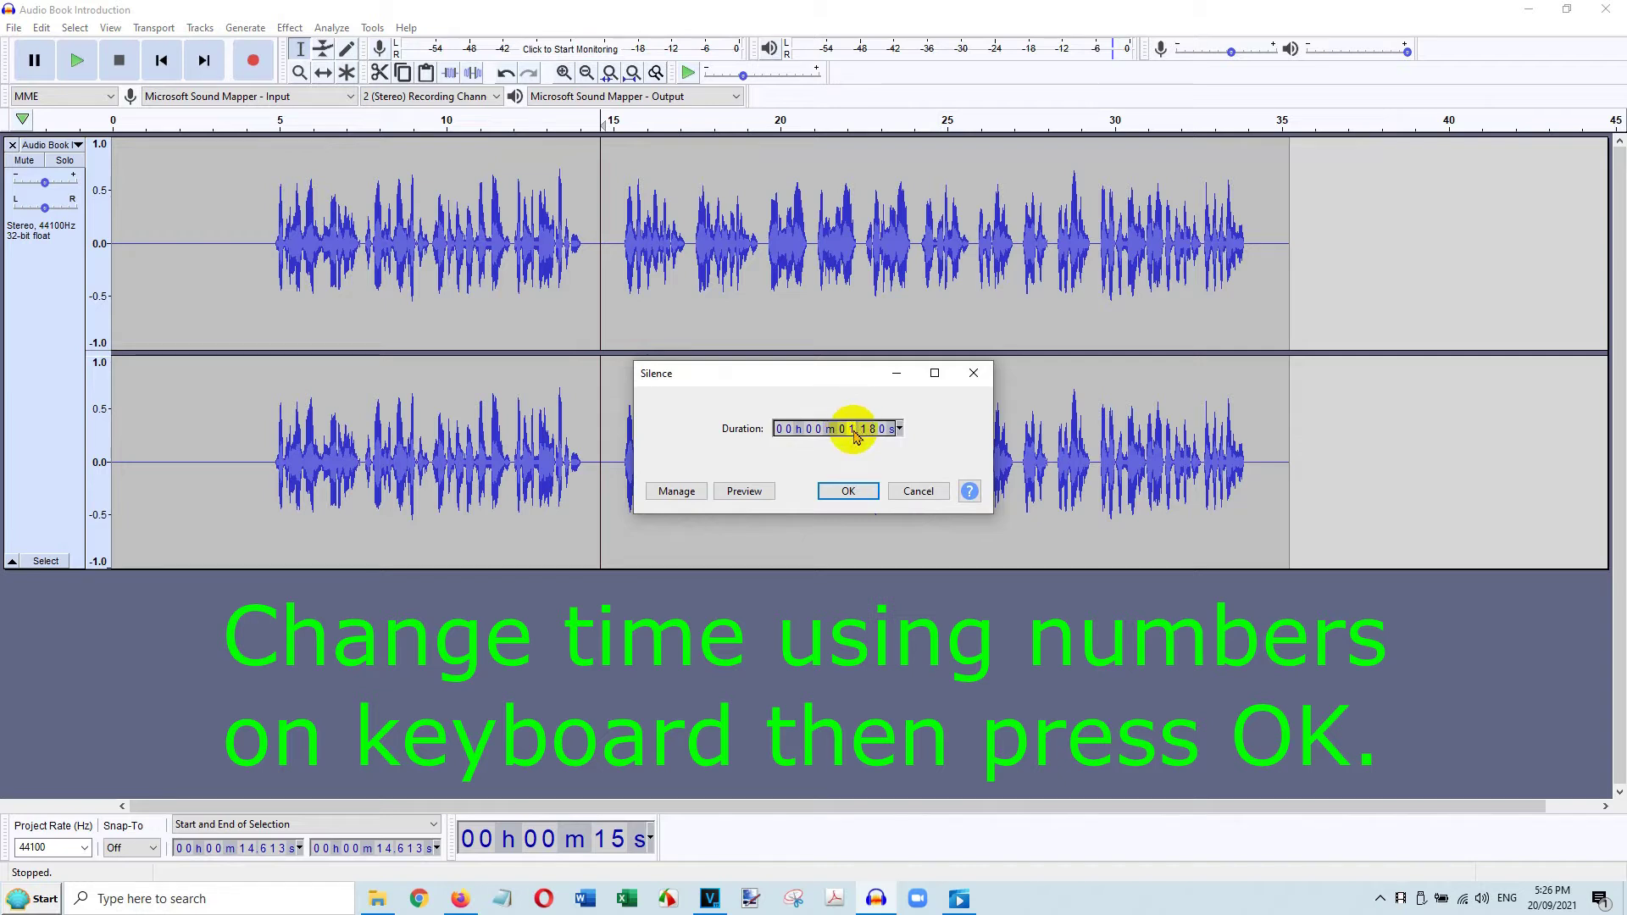
left_click(855, 493)
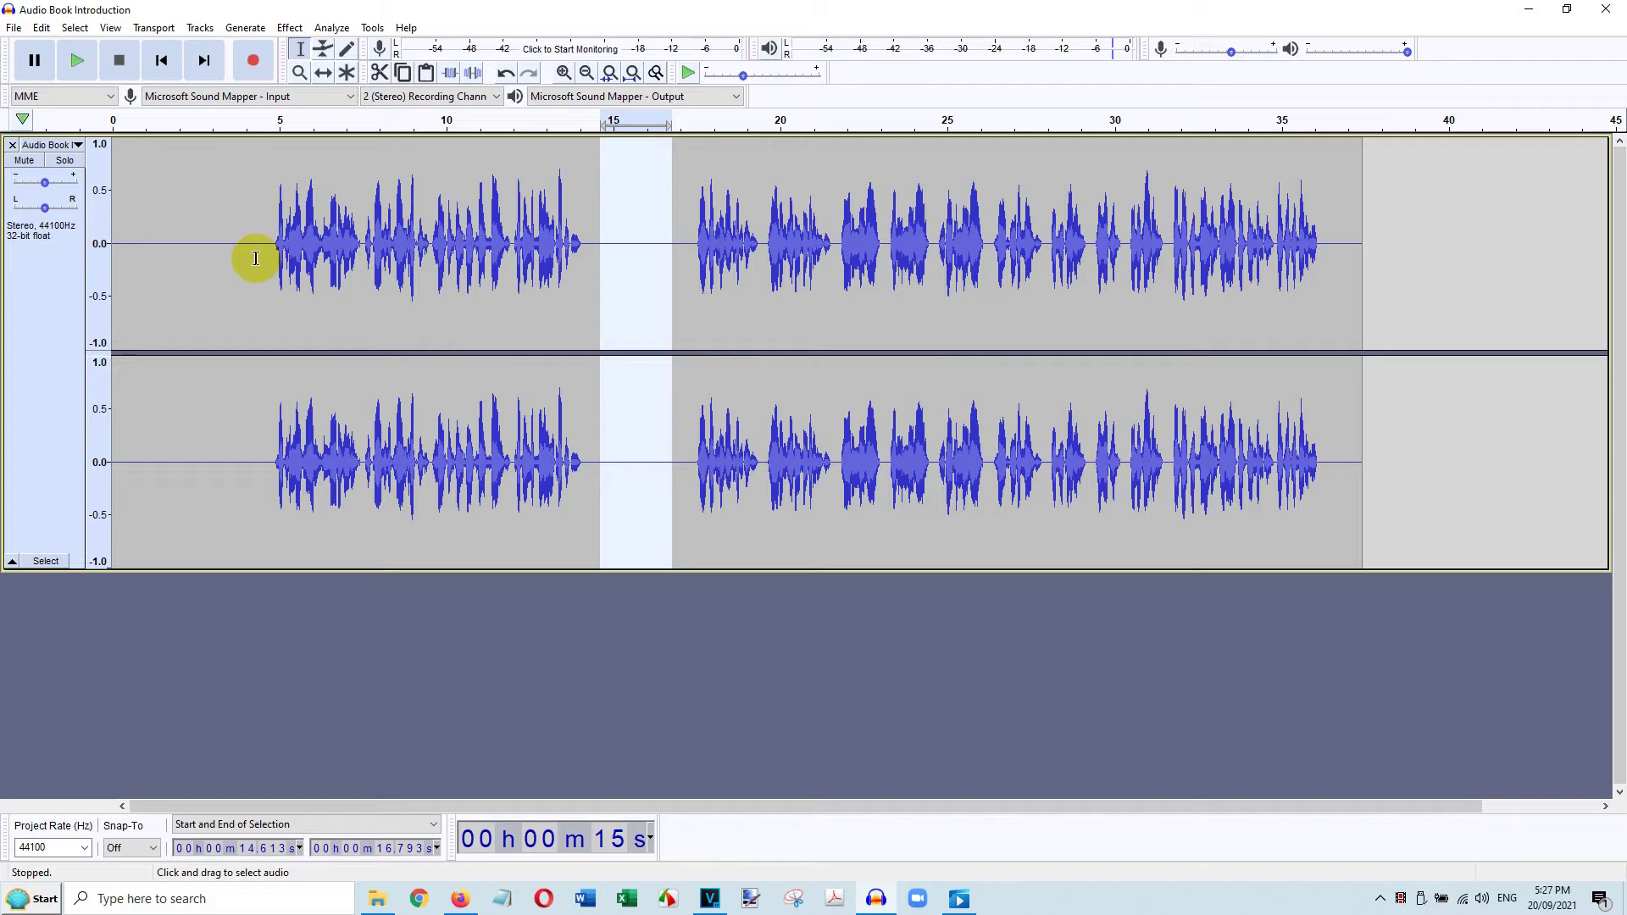
Select the speech from 4.3 s to about 36.8 s and trim the audio outside it
left_click(256, 259)
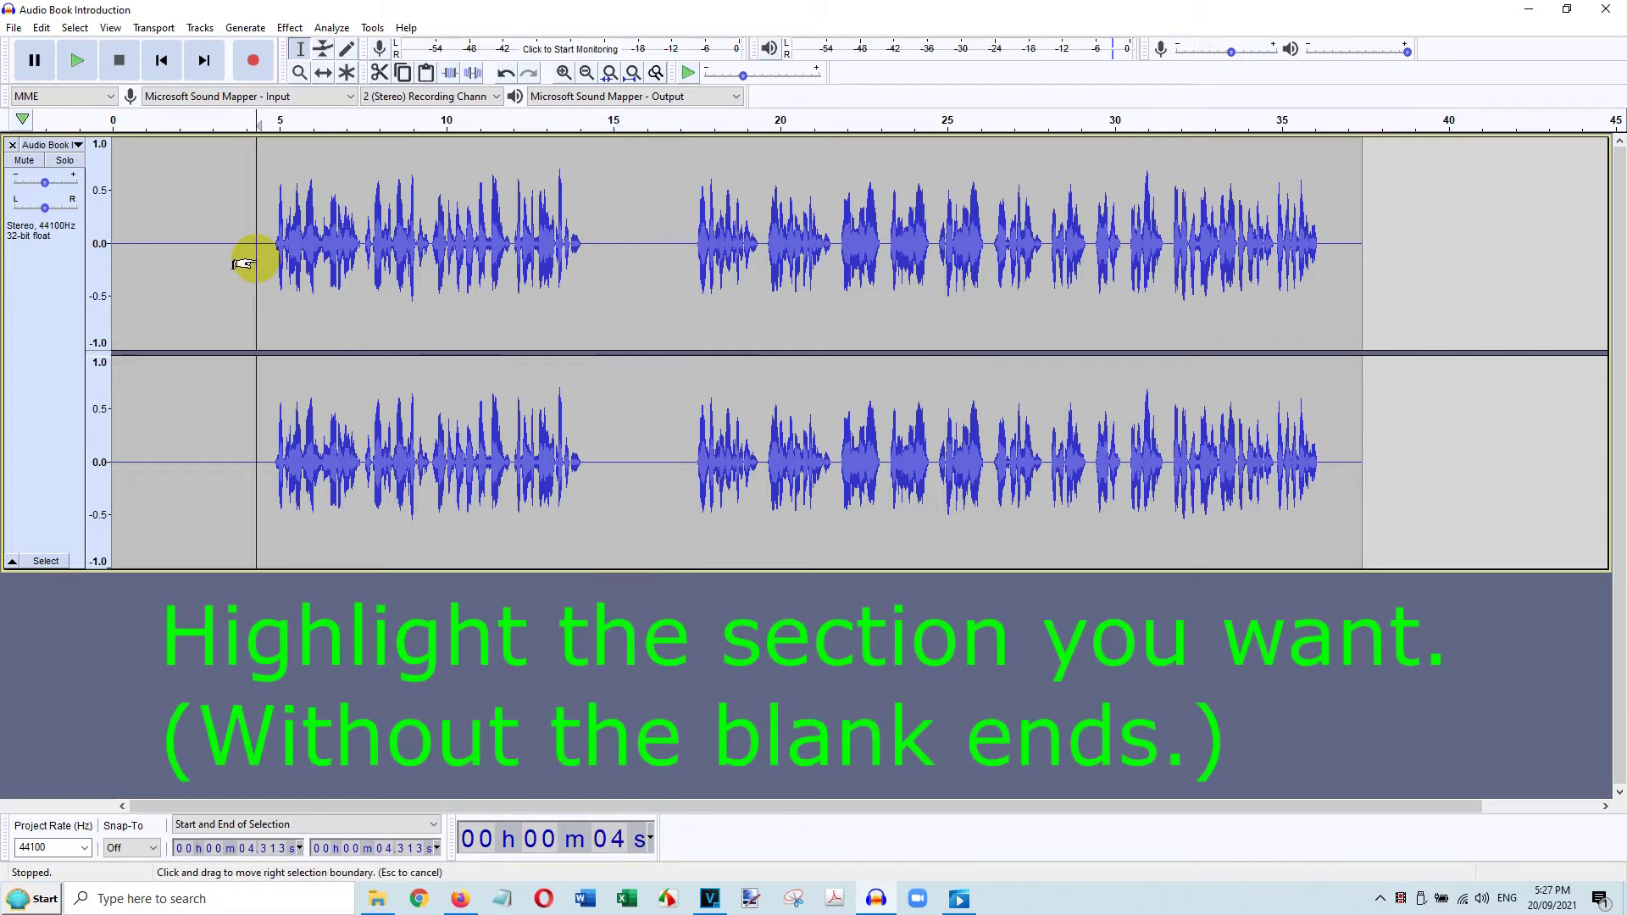
left_click_drag(254, 261, 1326, 351)
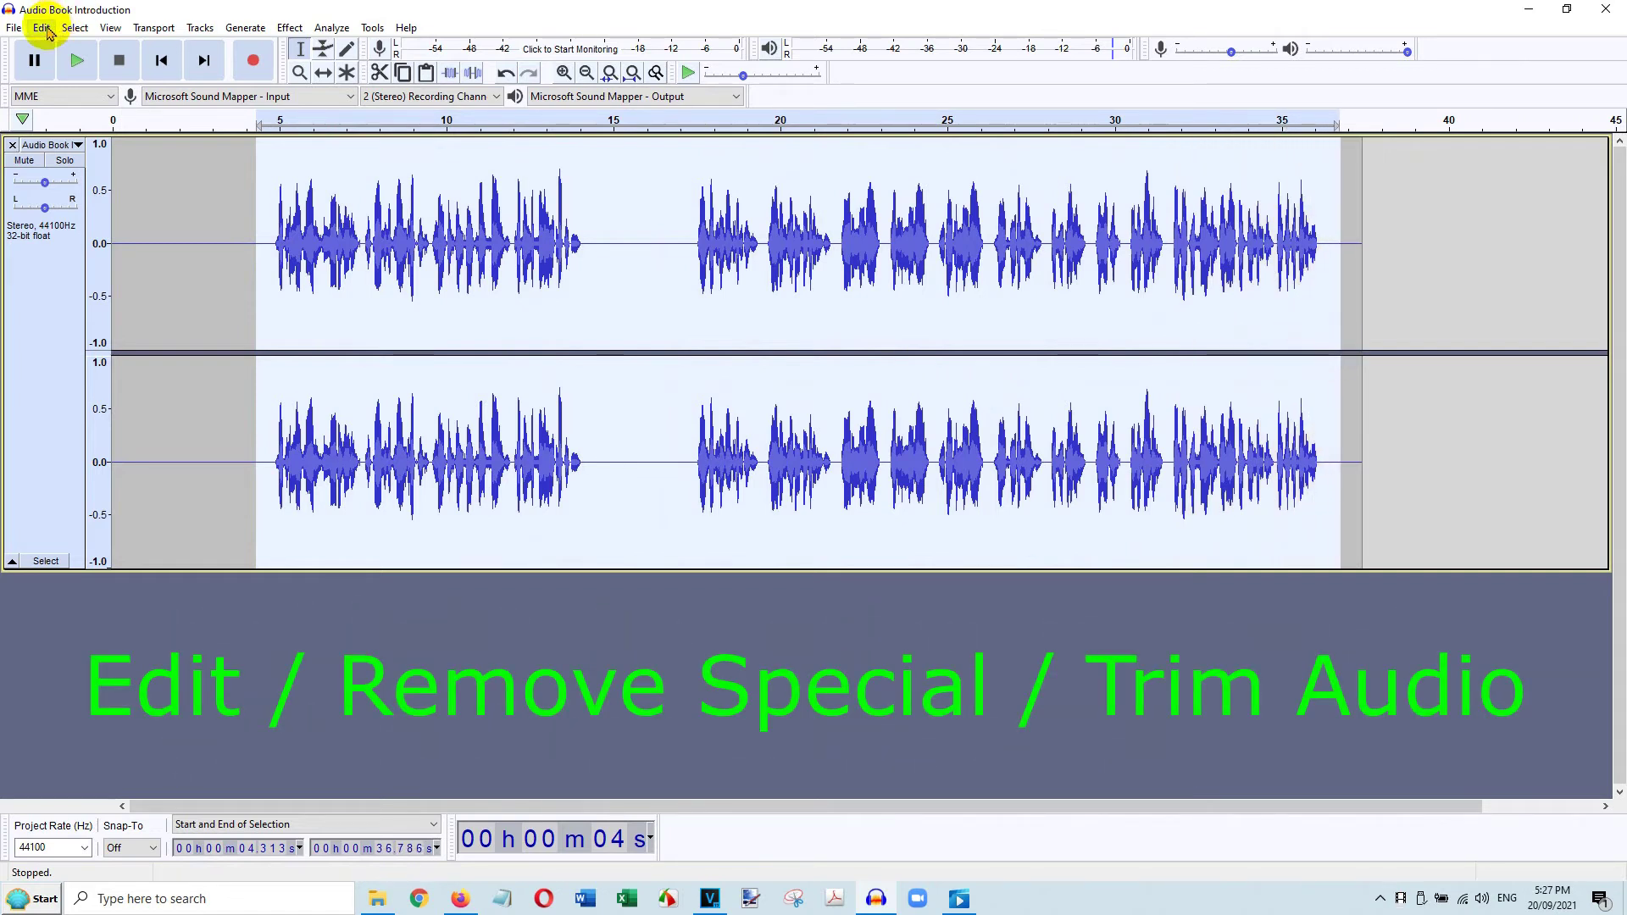
left_click(42, 28)
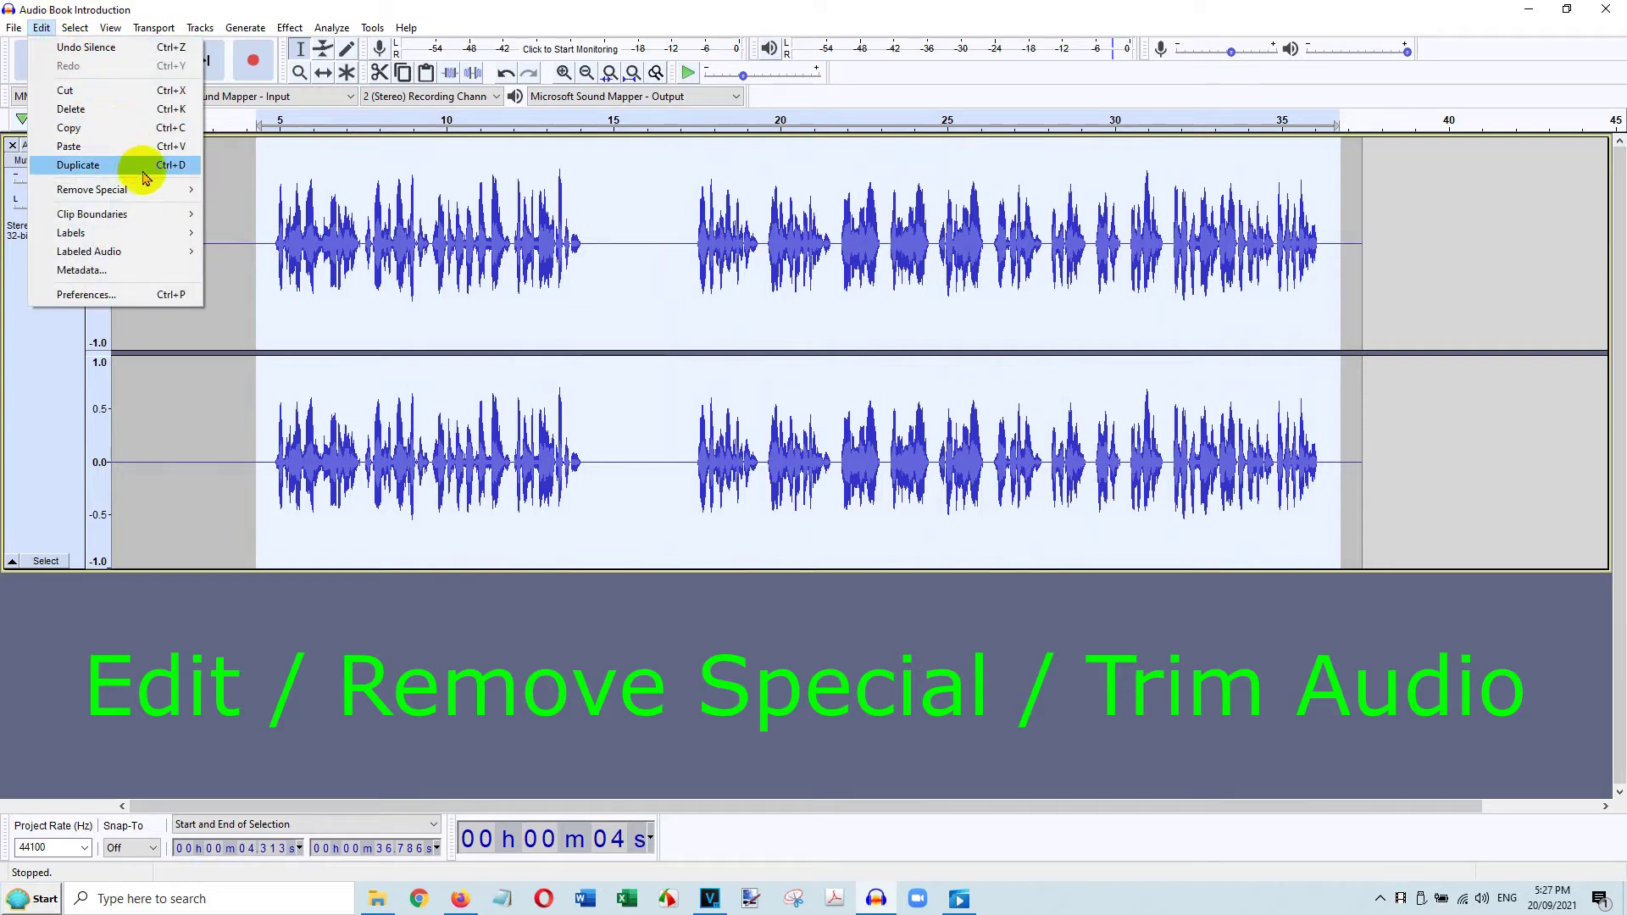
mouse_move(92, 189)
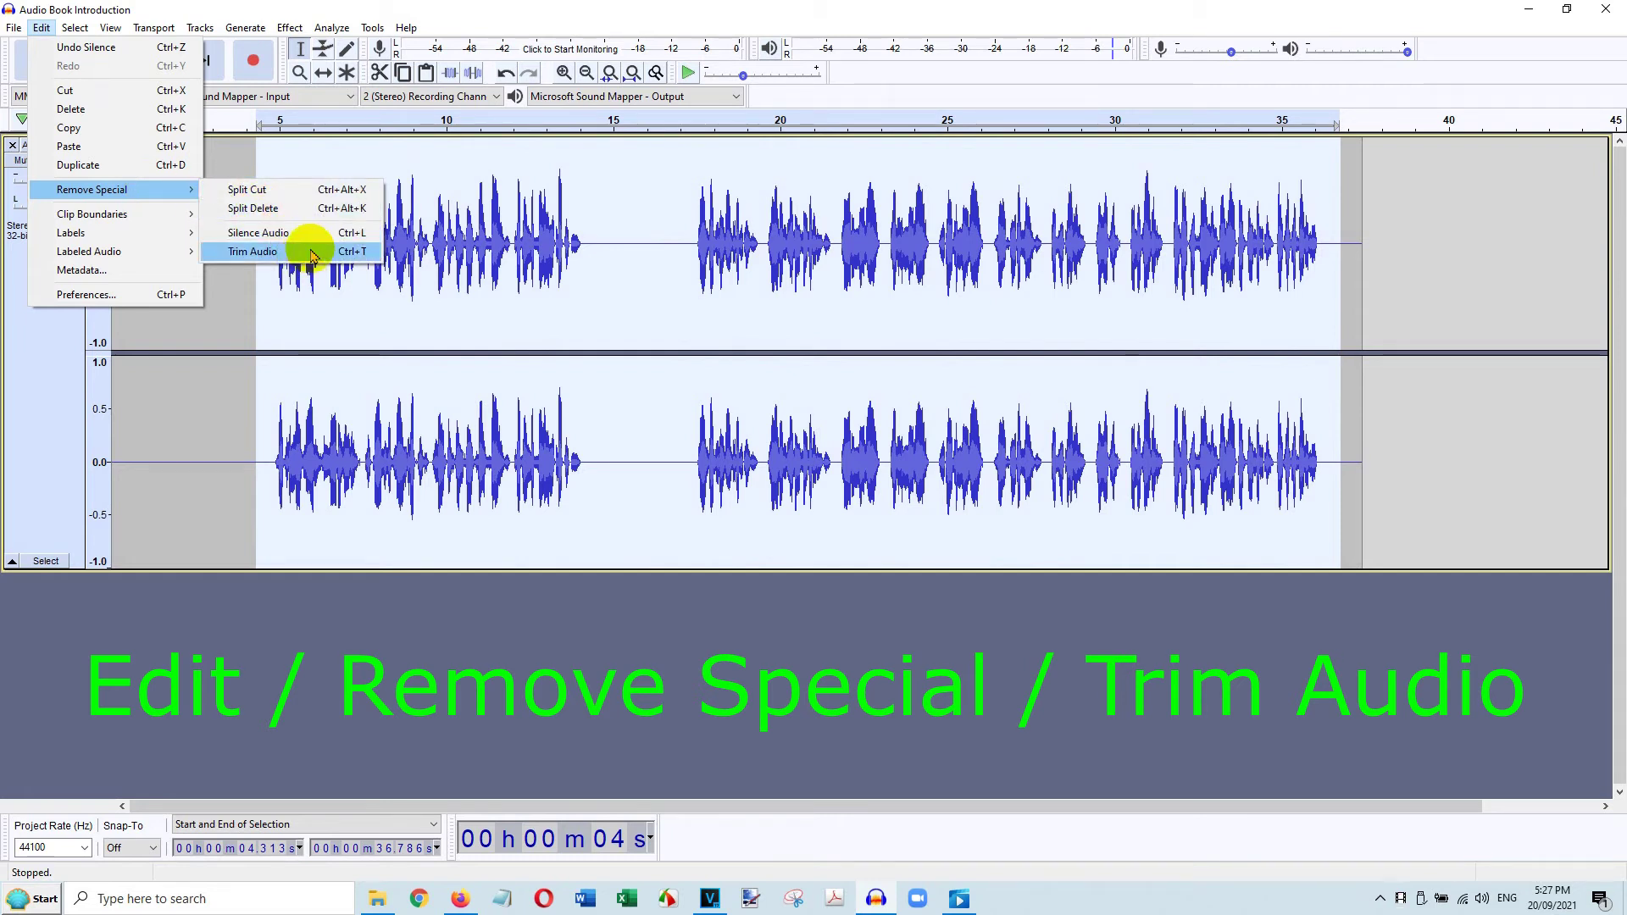
left_click(312, 253)
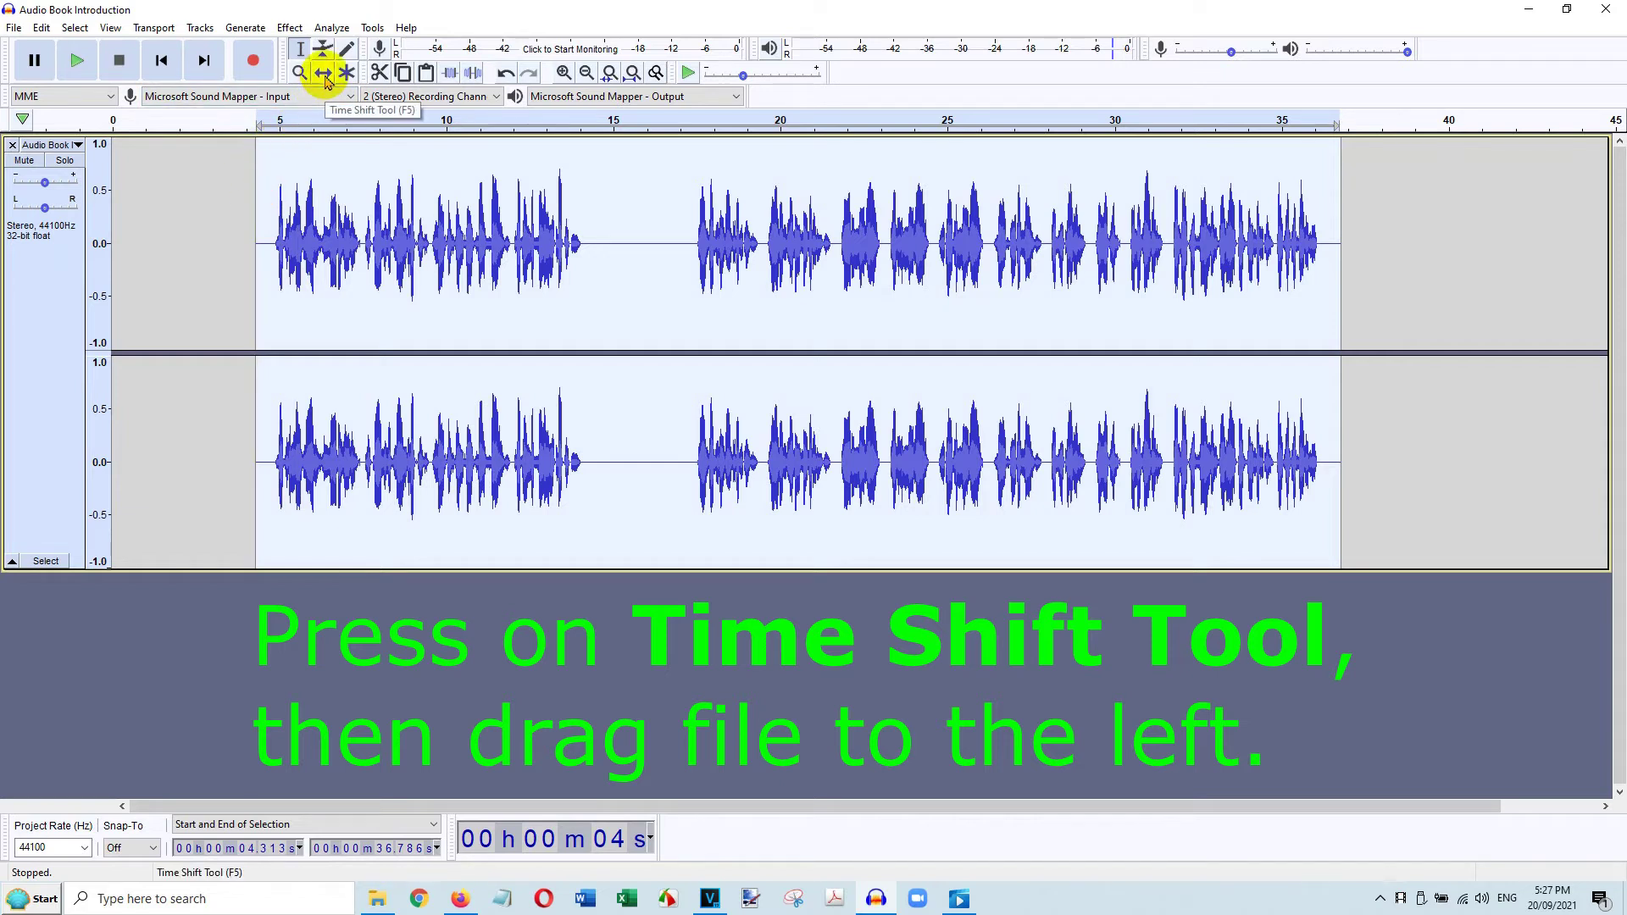
Slide the trimmed clip left with the Time Shift Tool so it begins at 0 s
left_click(325, 76)
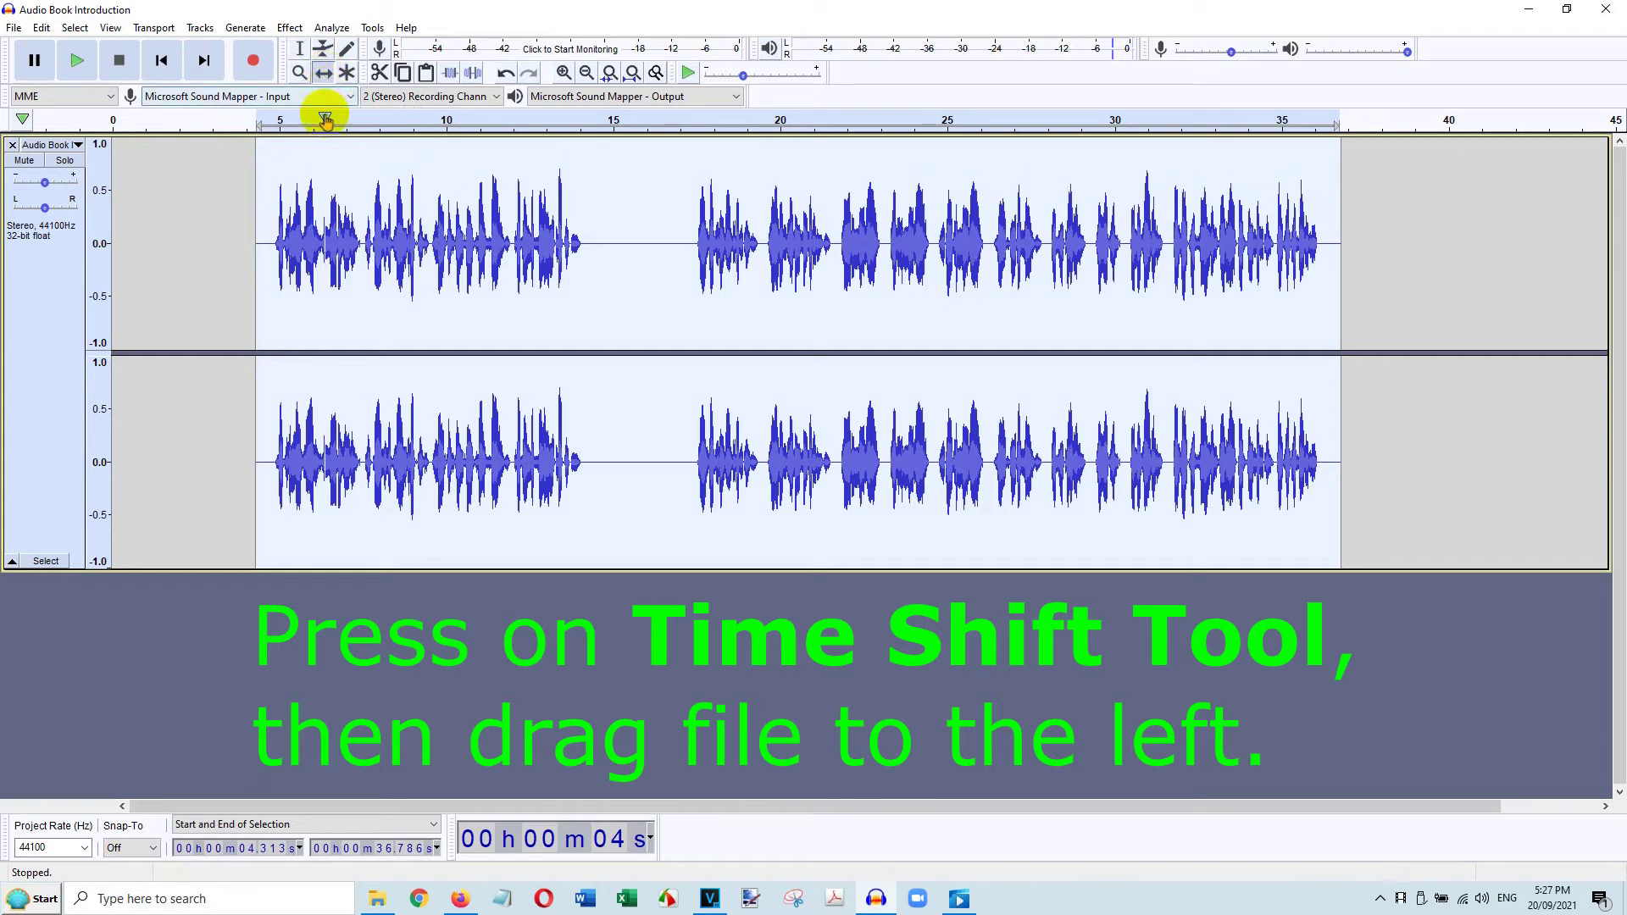
left_click_drag(344, 167, 201, 168)
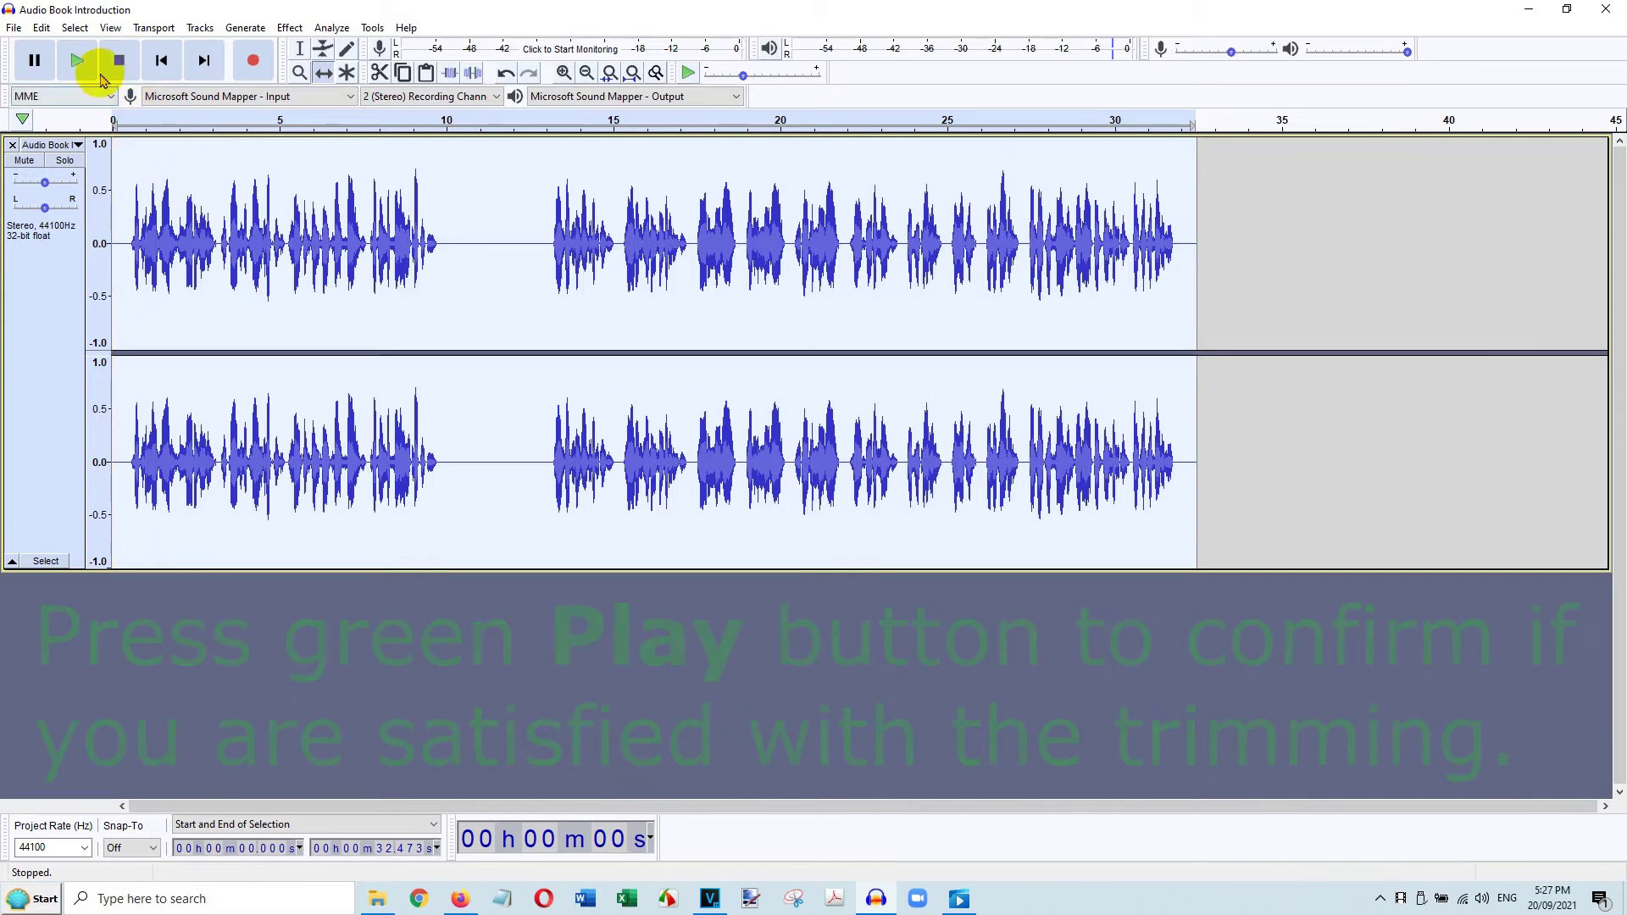
left_click(77, 61)
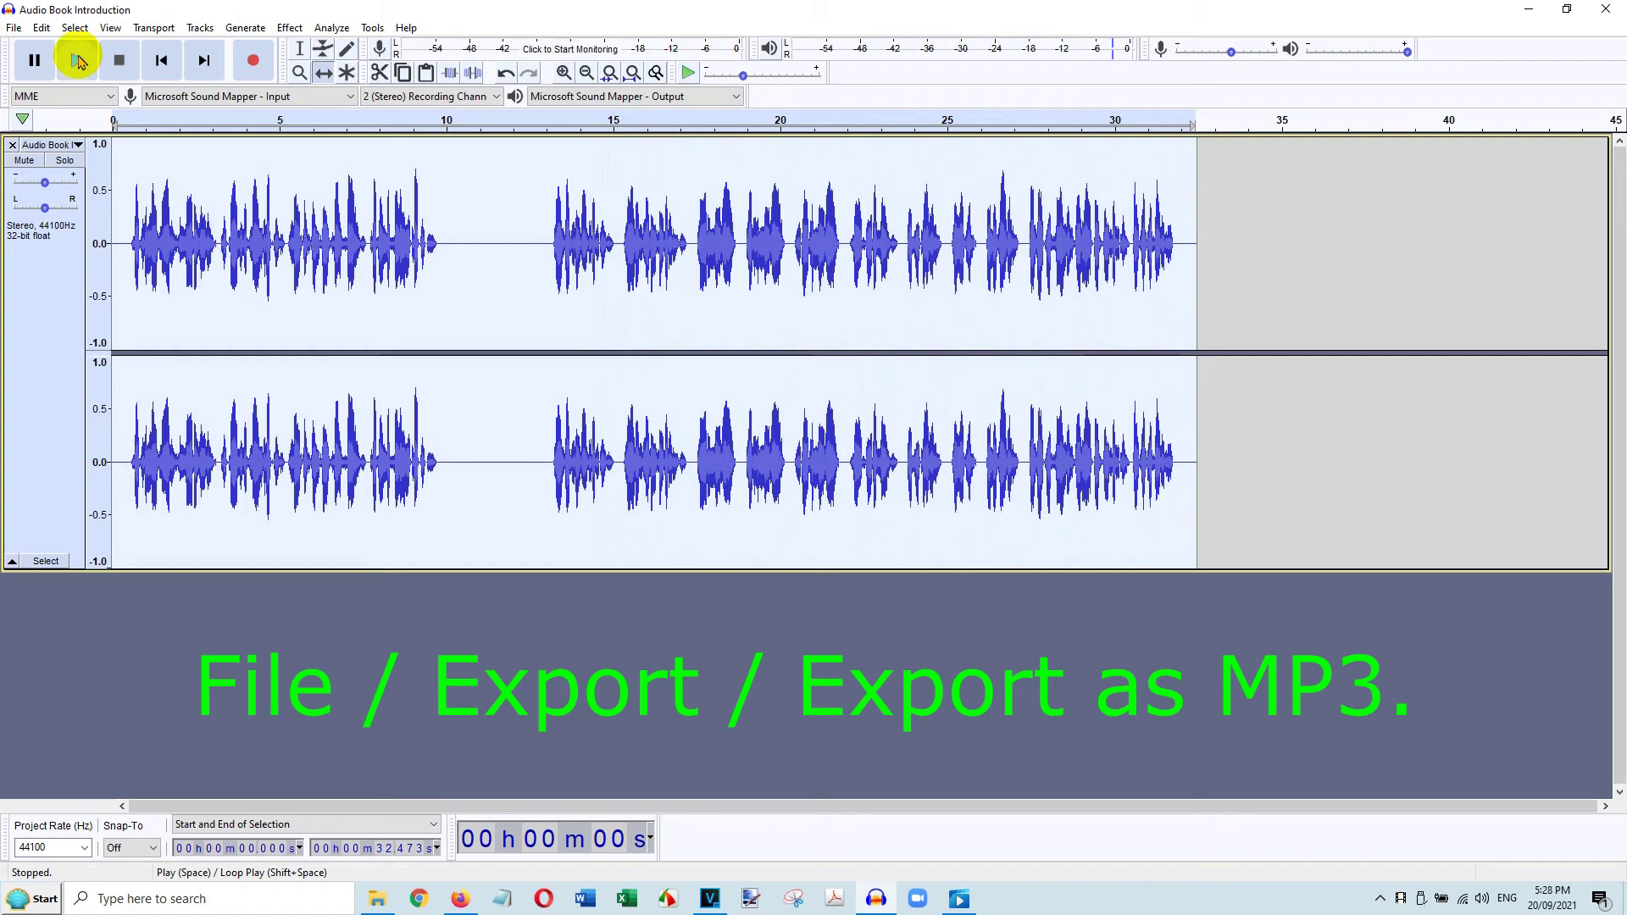
Start an MP3 export of the track from the File menu
left_click(14, 28)
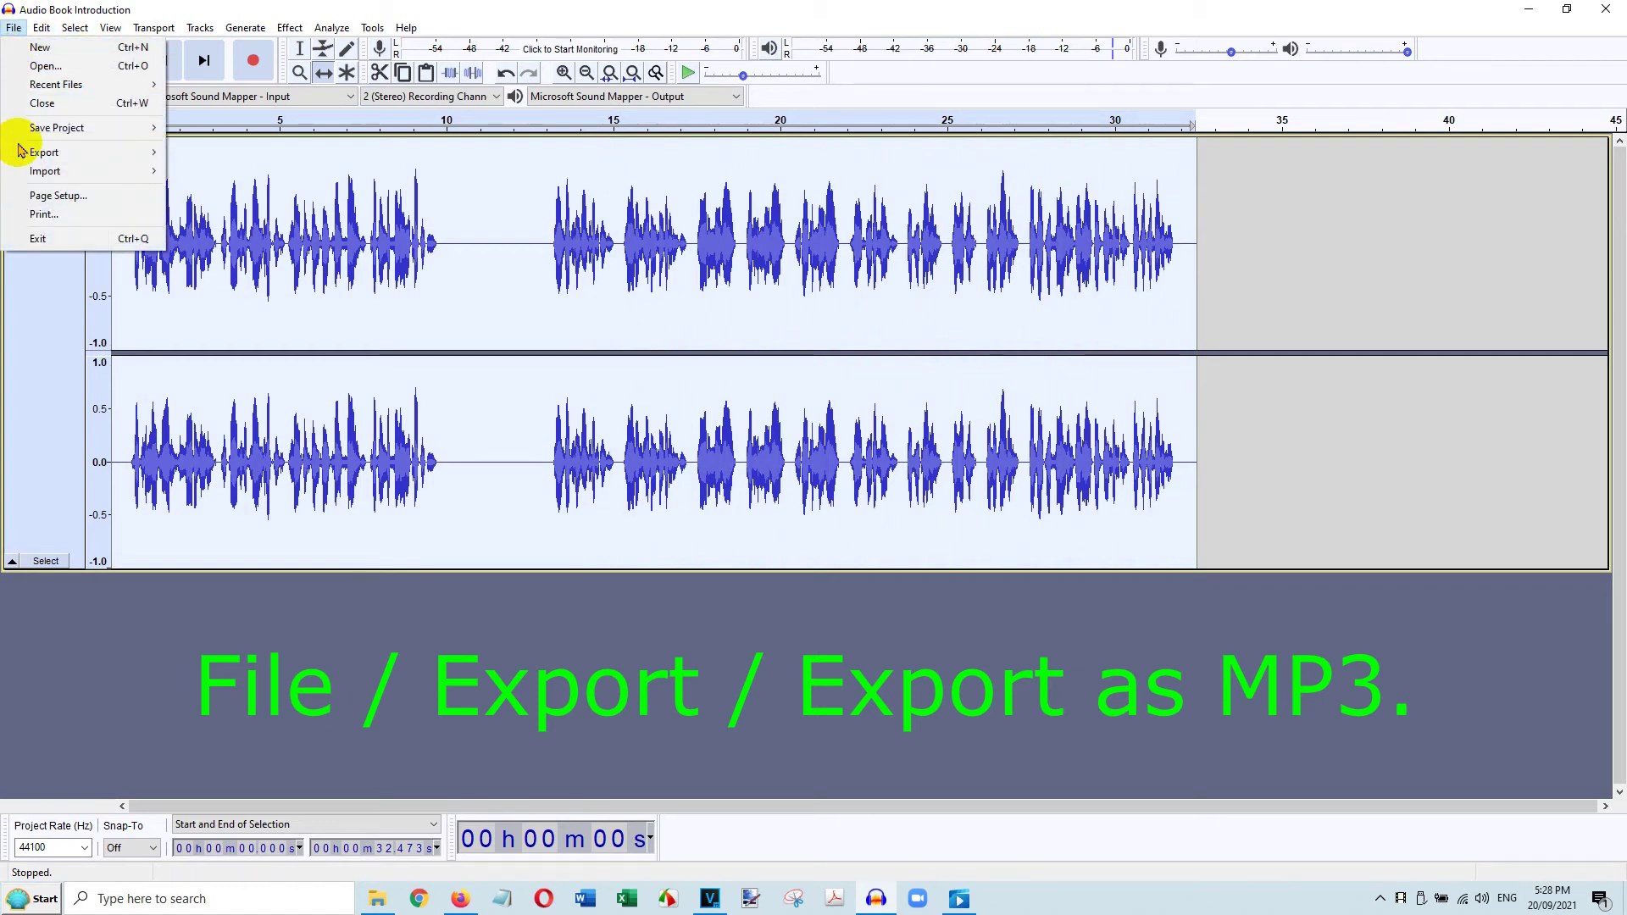
mouse_move(44, 153)
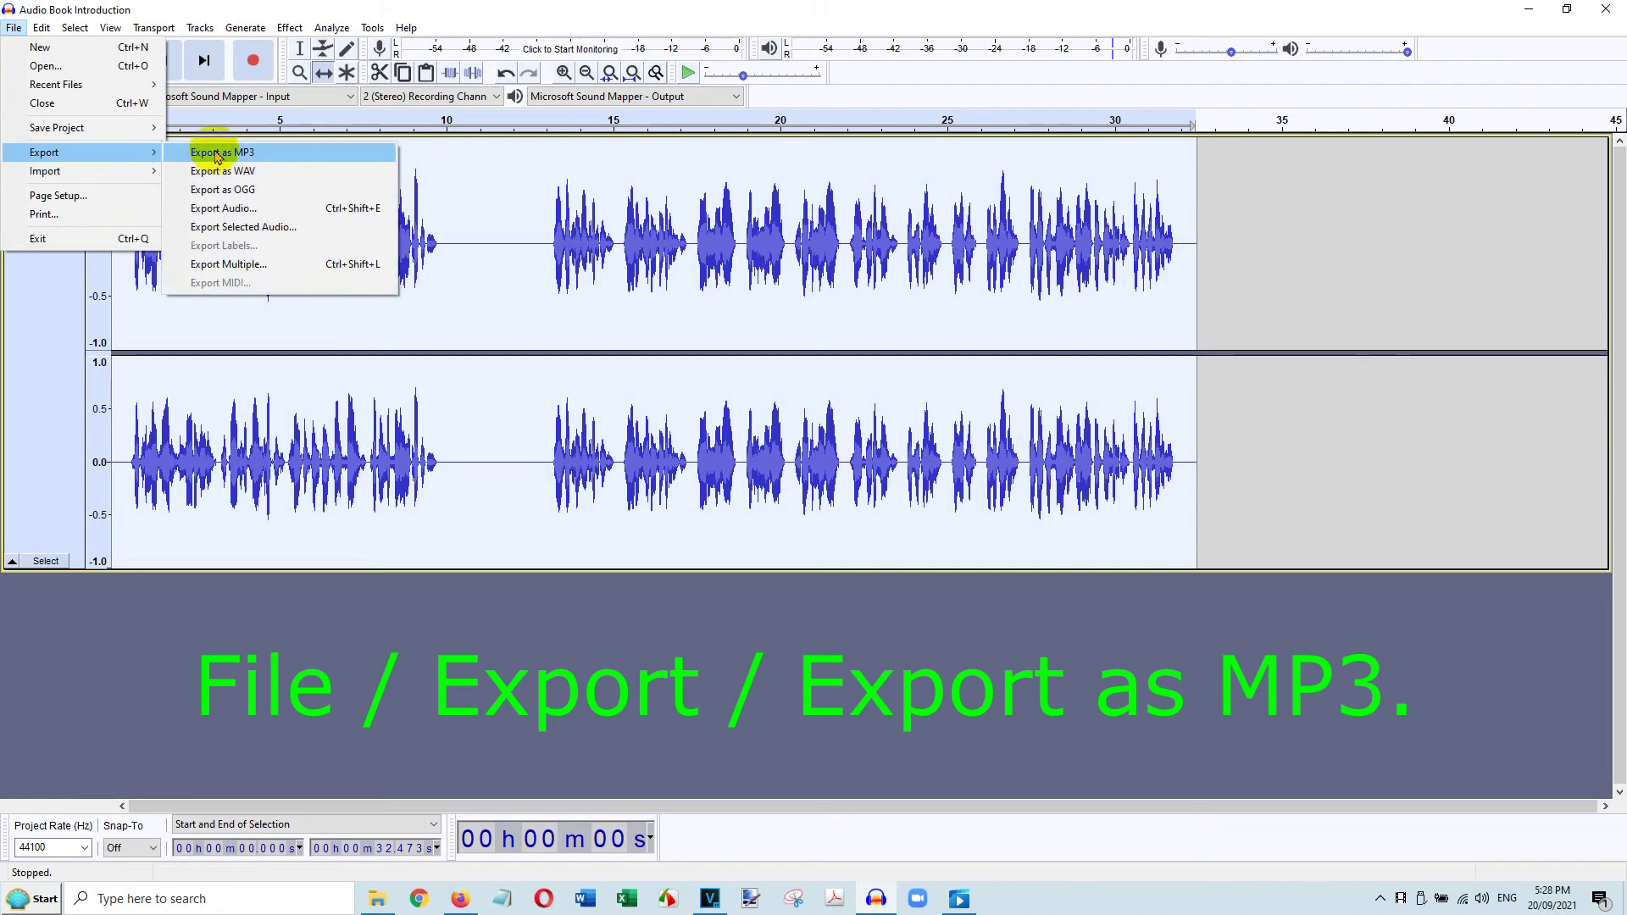
left_click(217, 155)
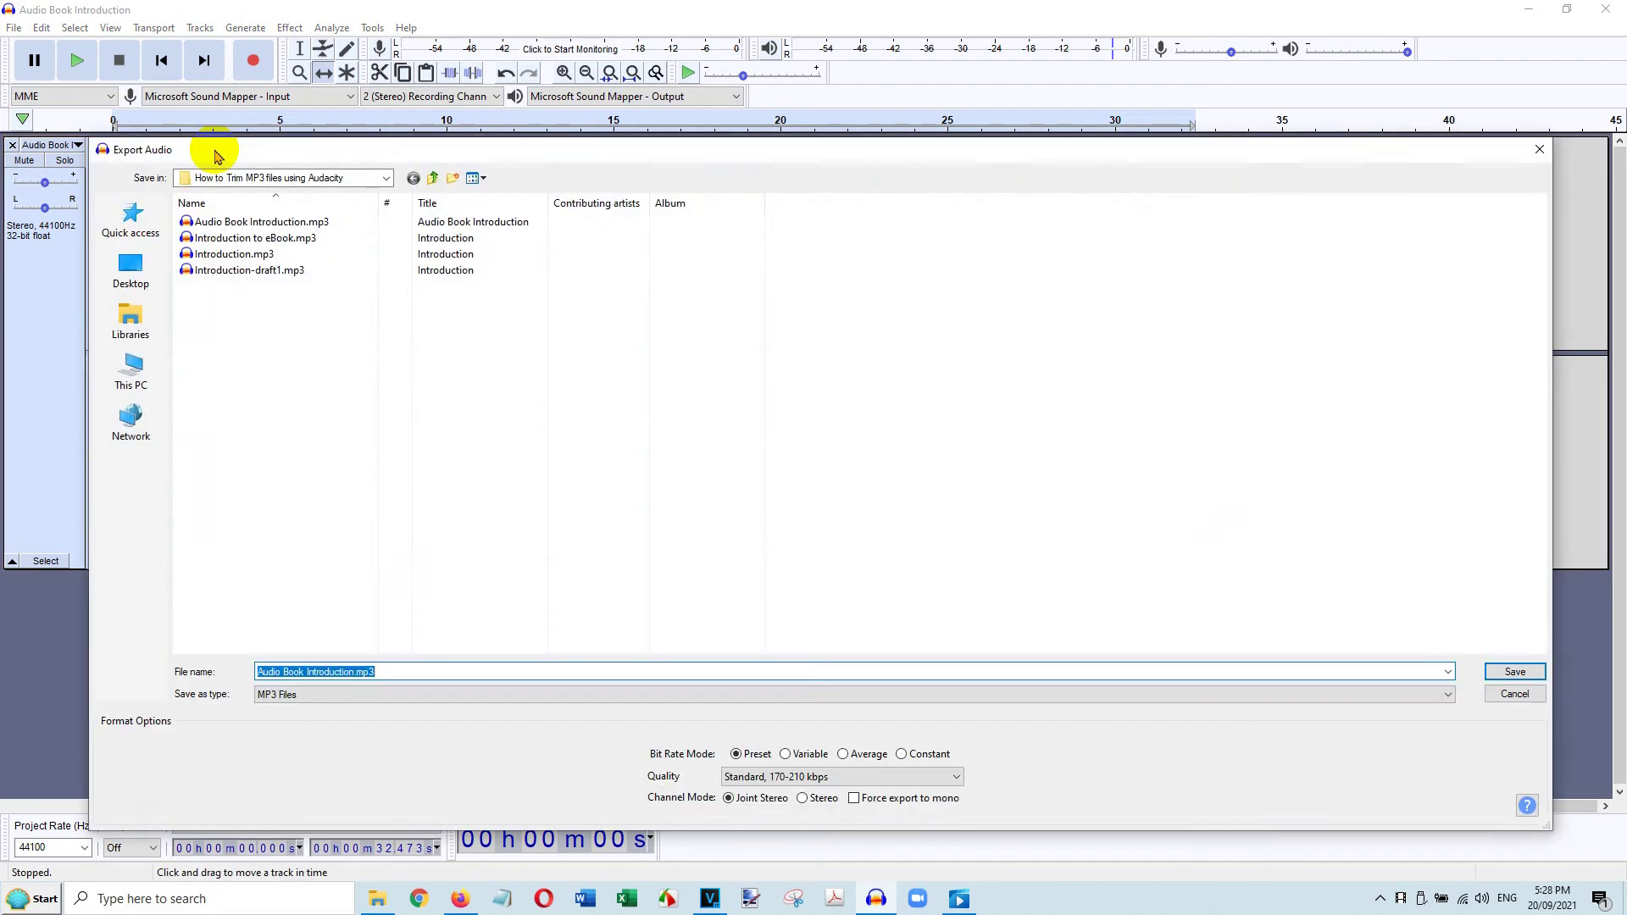
Remove 'Introduction' from the file name and save as 'Audio Book.mp3'
left_click(305, 672)
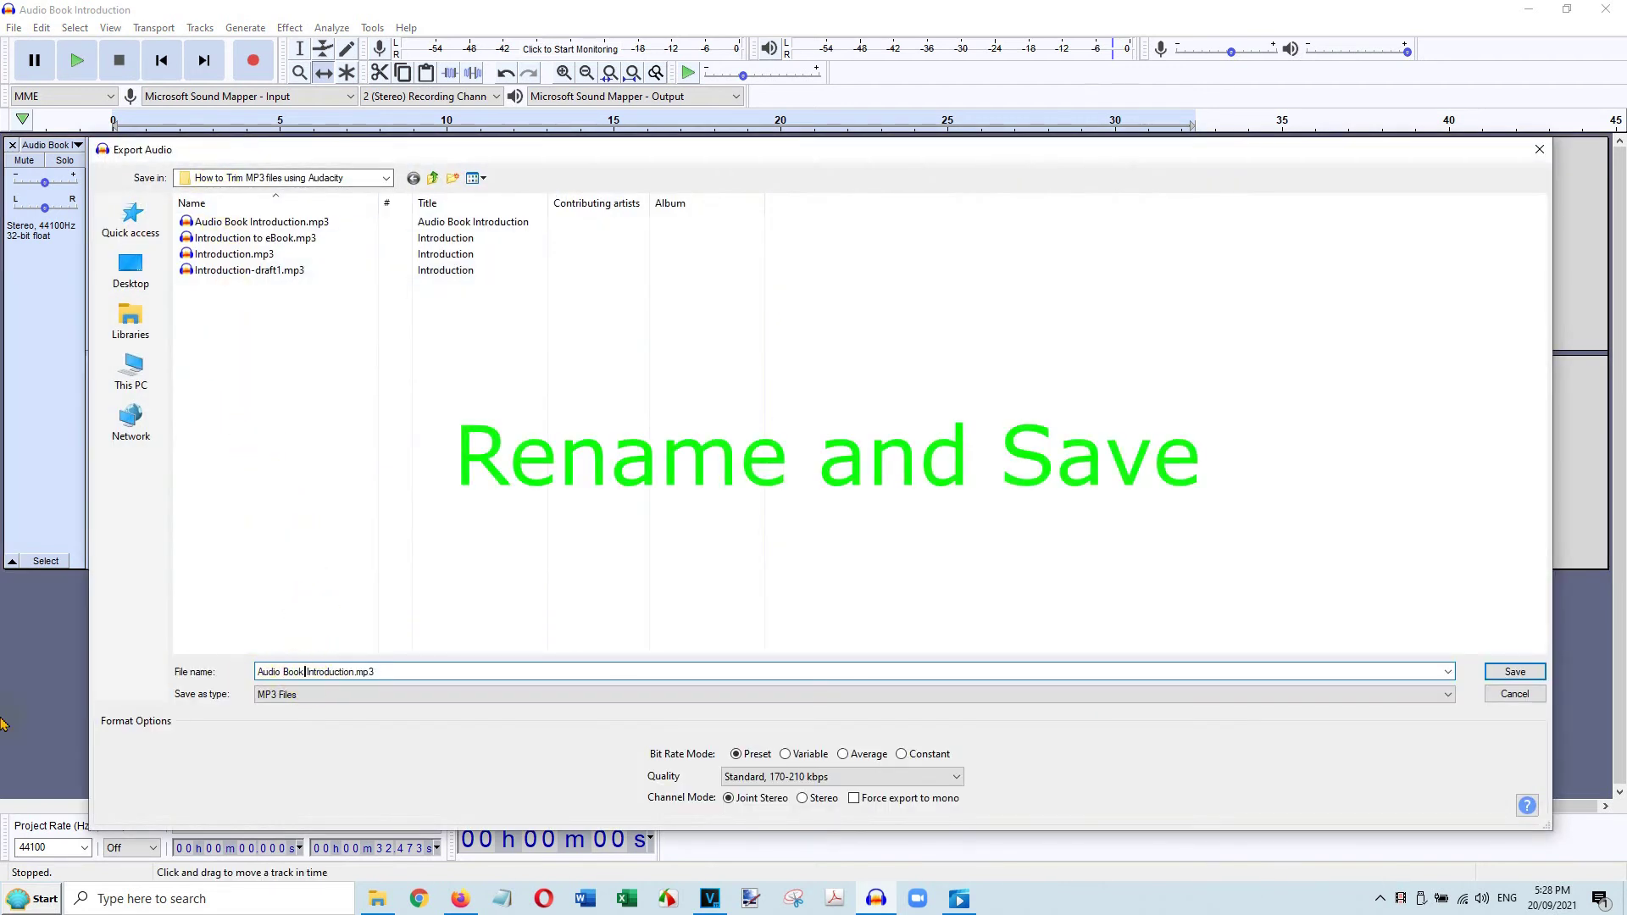
key("Delete")
key("Delete")
key("Delete")
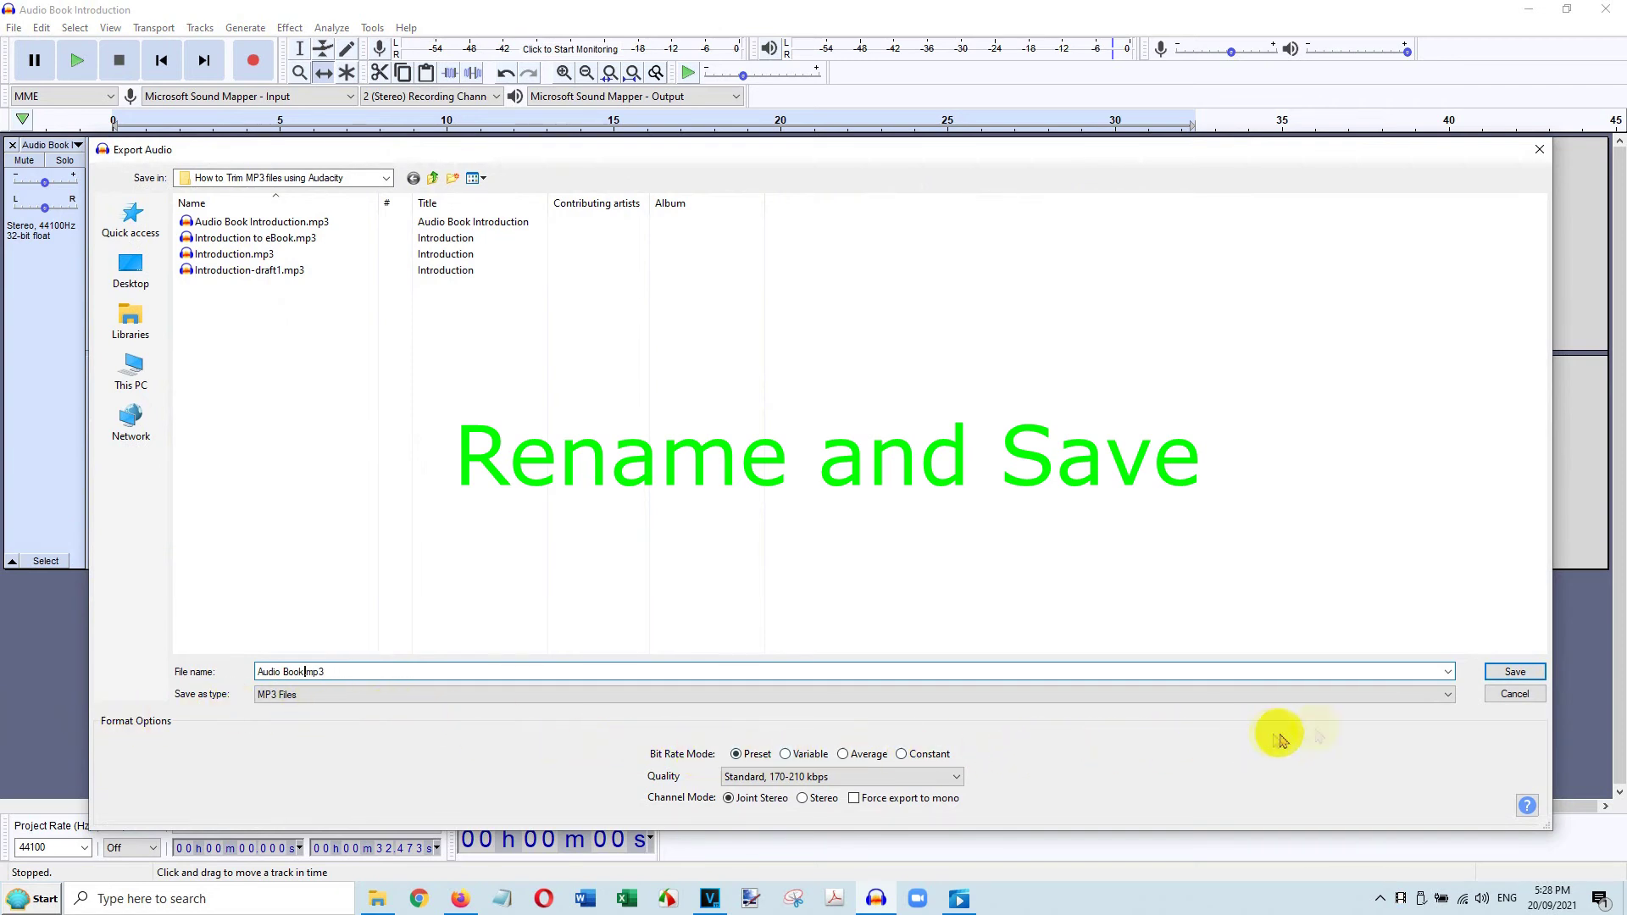
left_click(1514, 672)
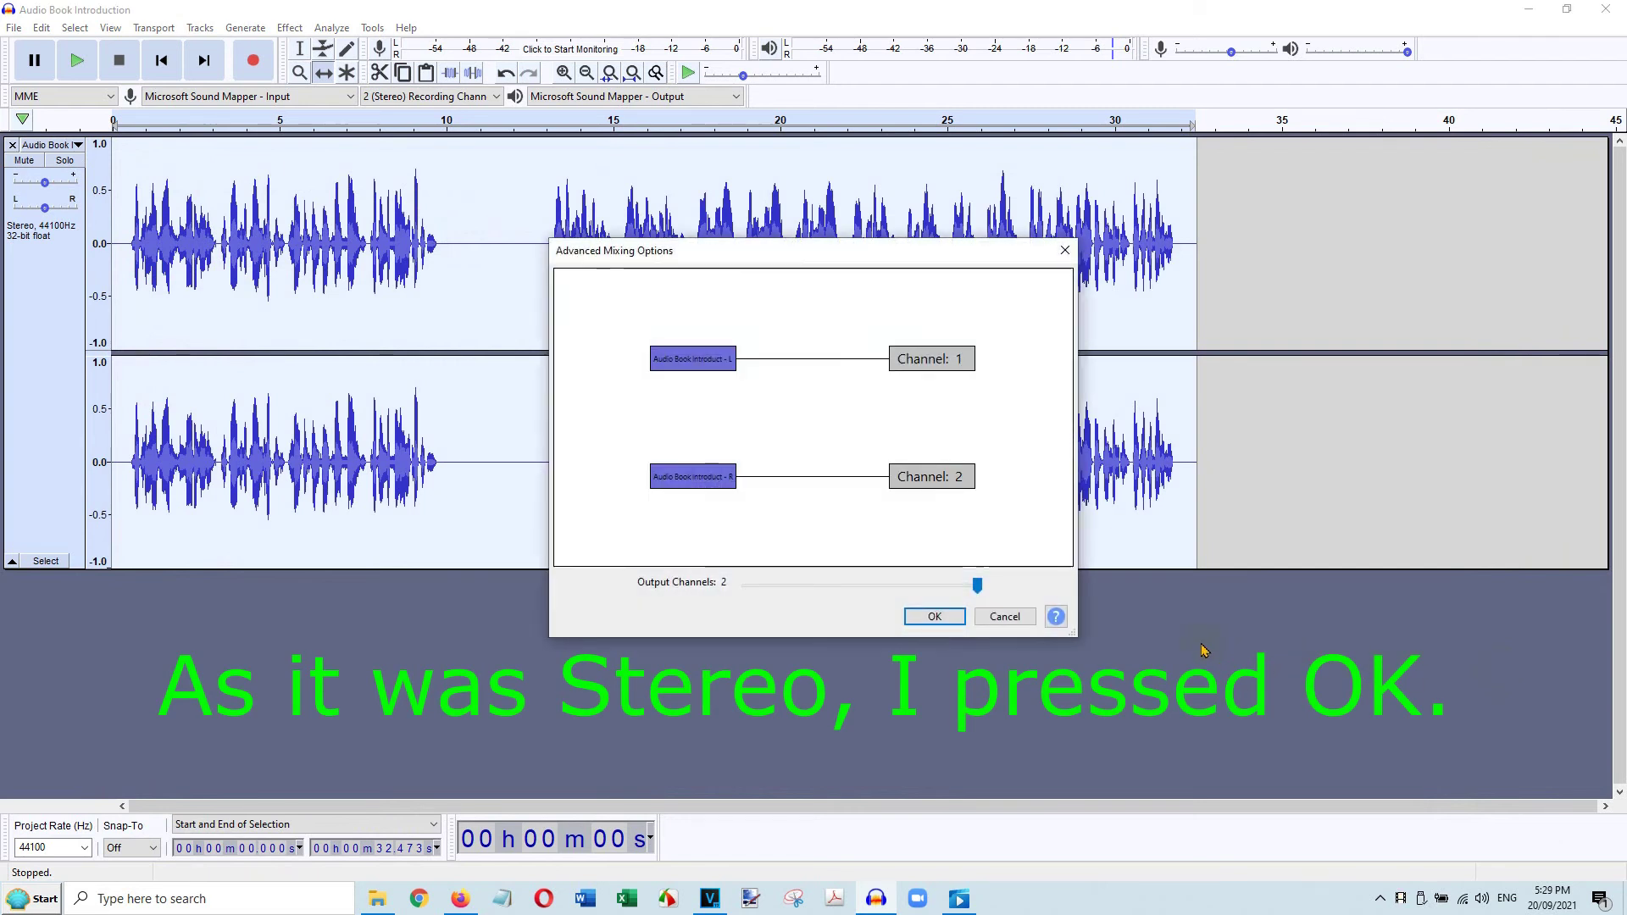
Accept the two-channel stereo mix and set the Track Title tag to 'Audio Book'
left_click(939, 617)
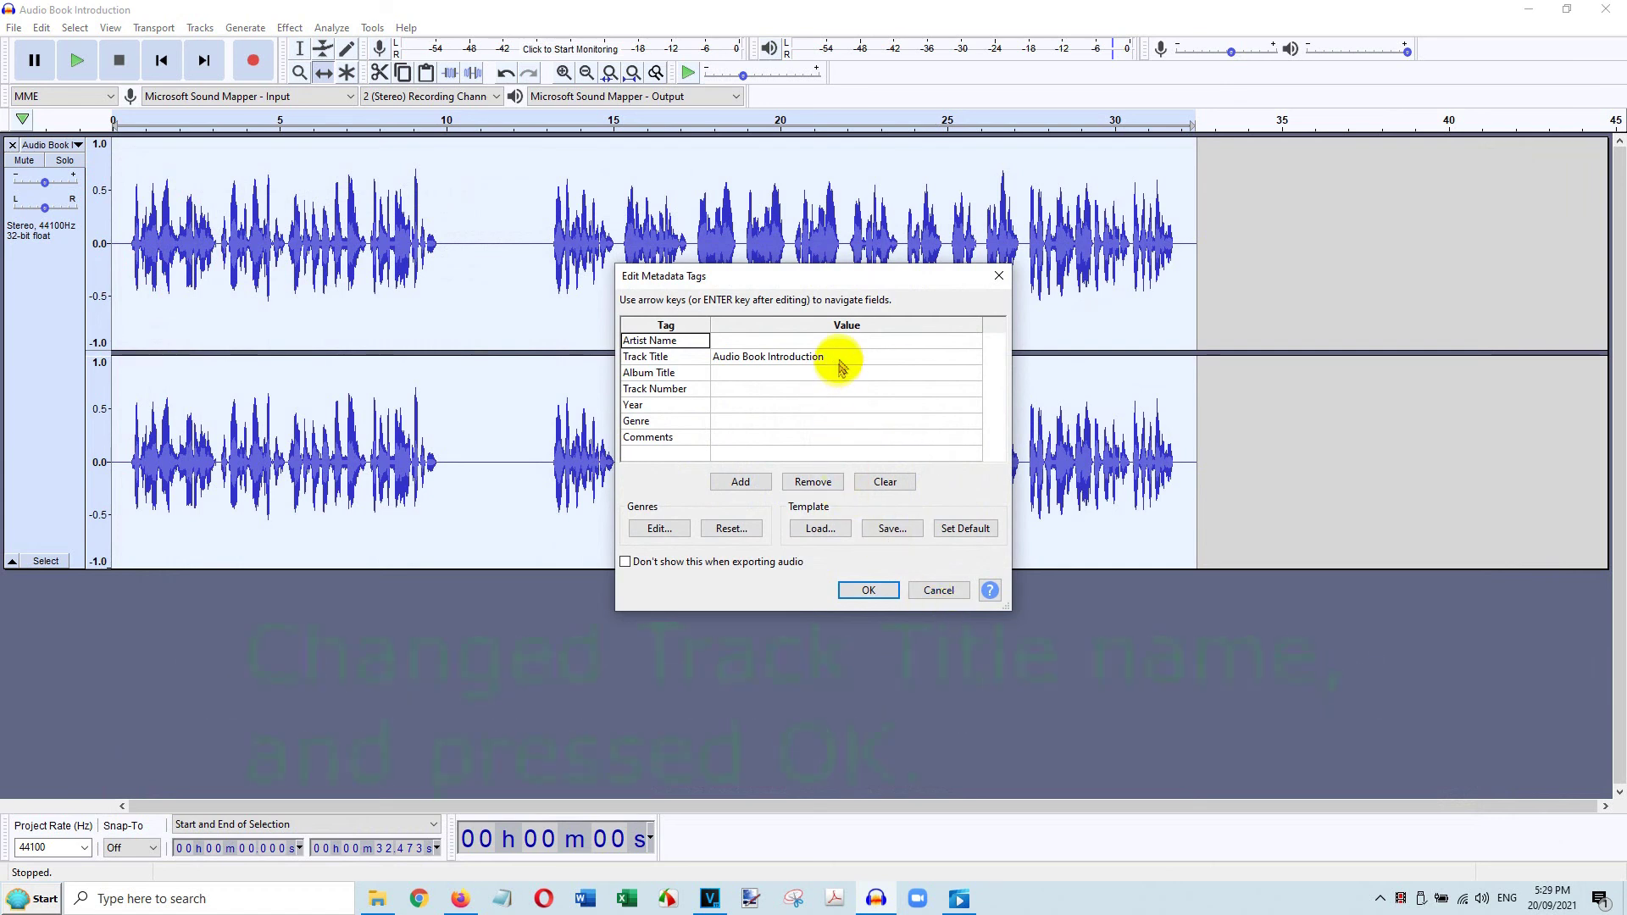
left_click(842, 365)
left_click(769, 360)
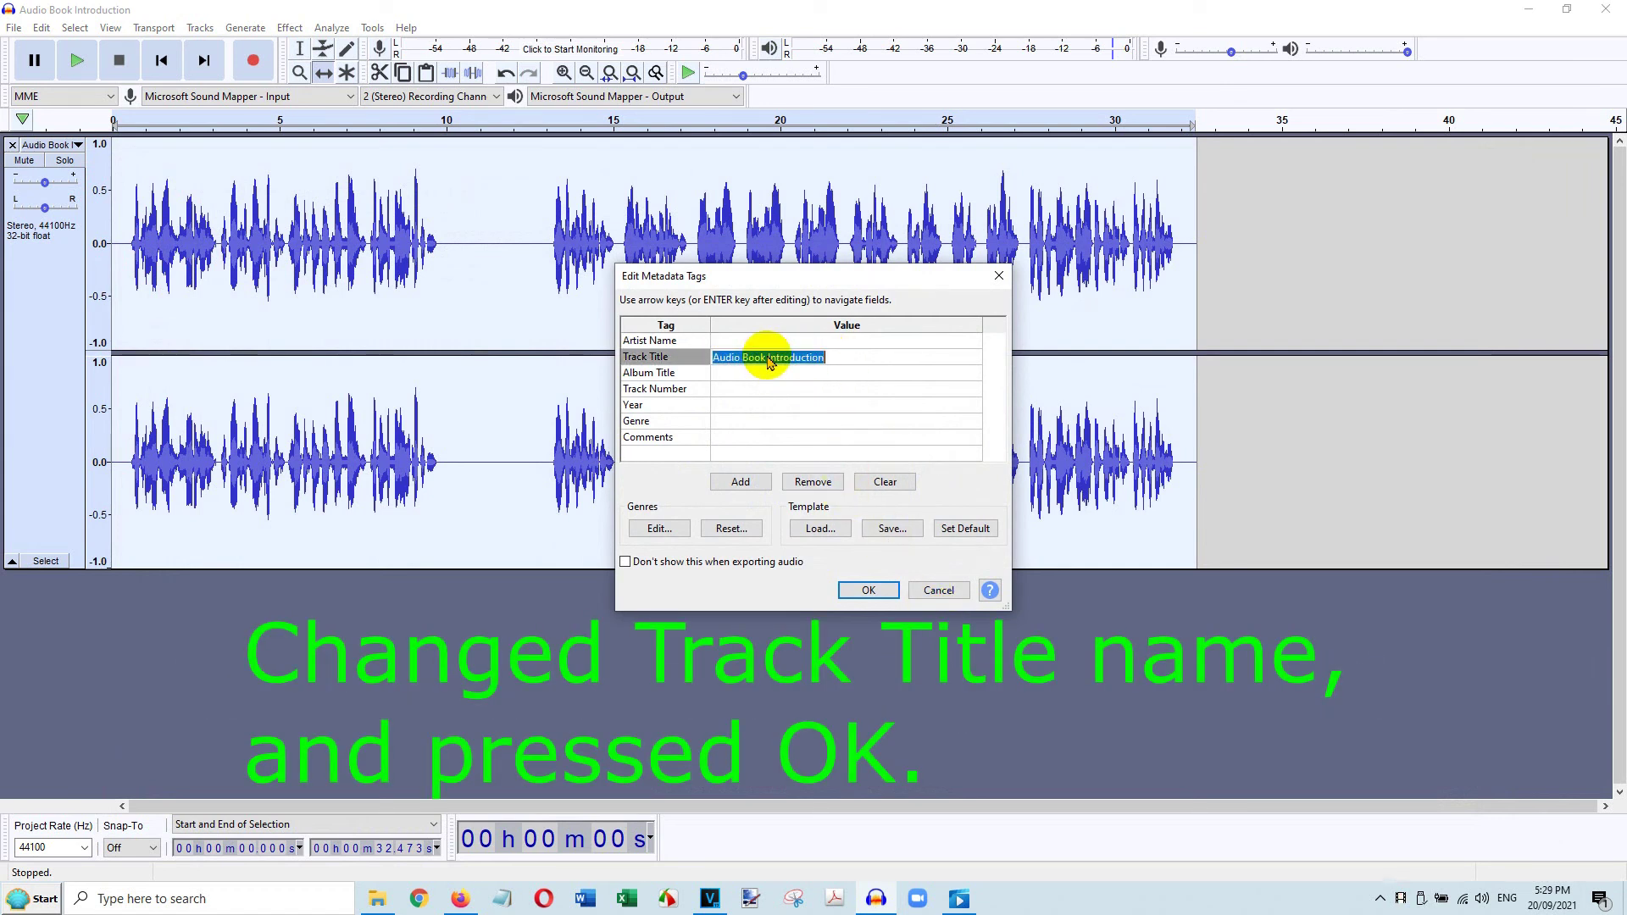
type("Audio Book")
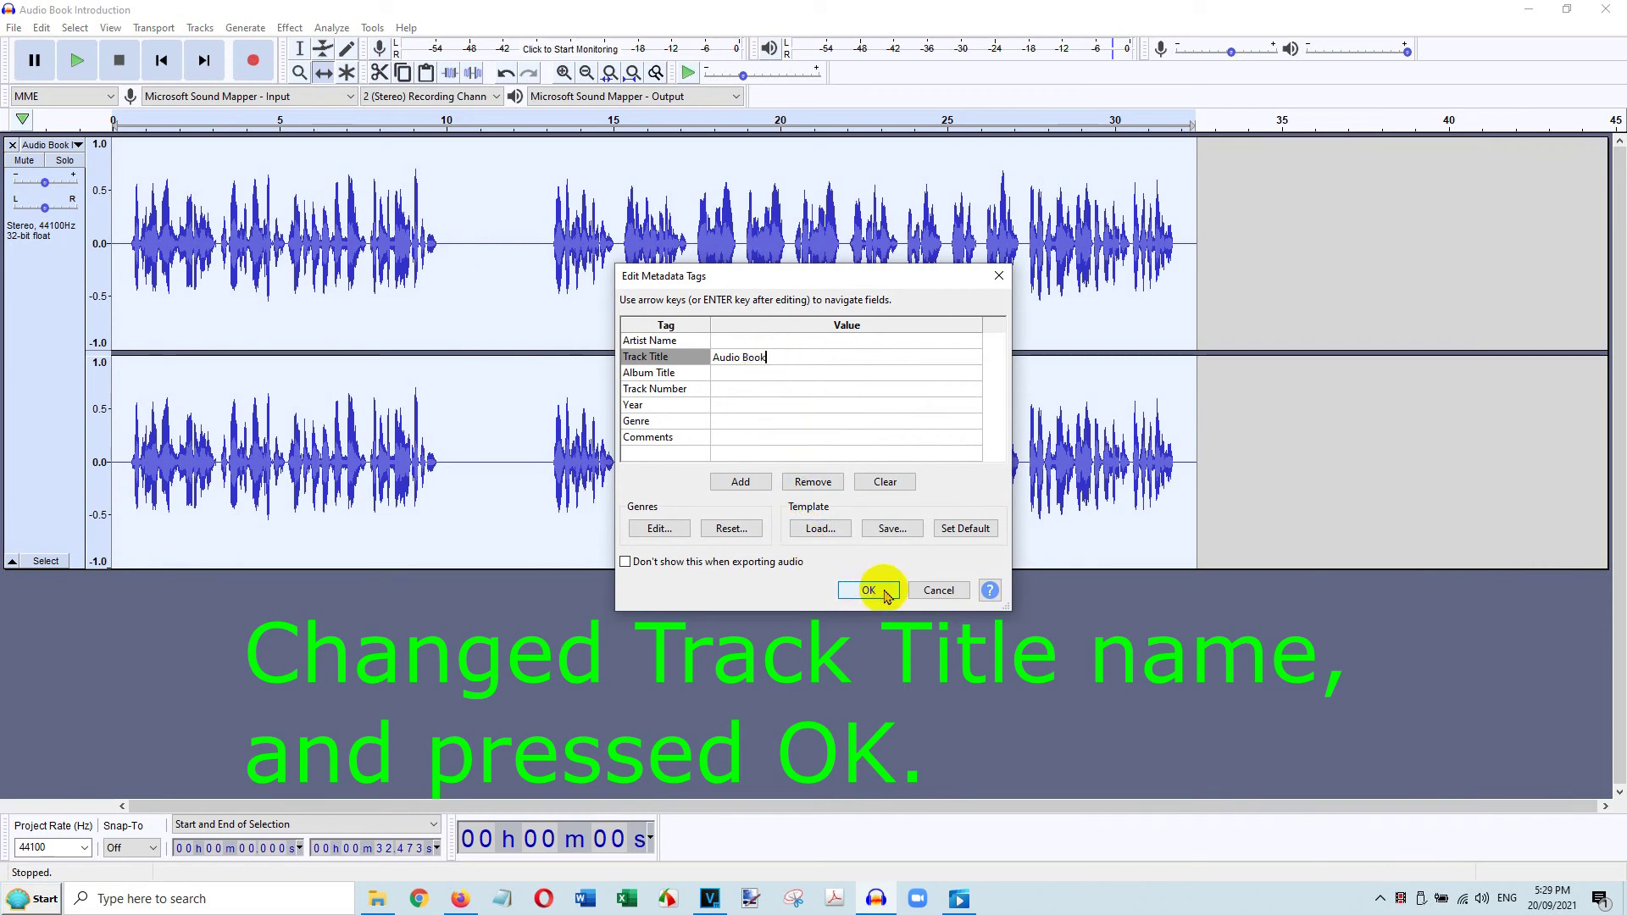
left_click(885, 594)
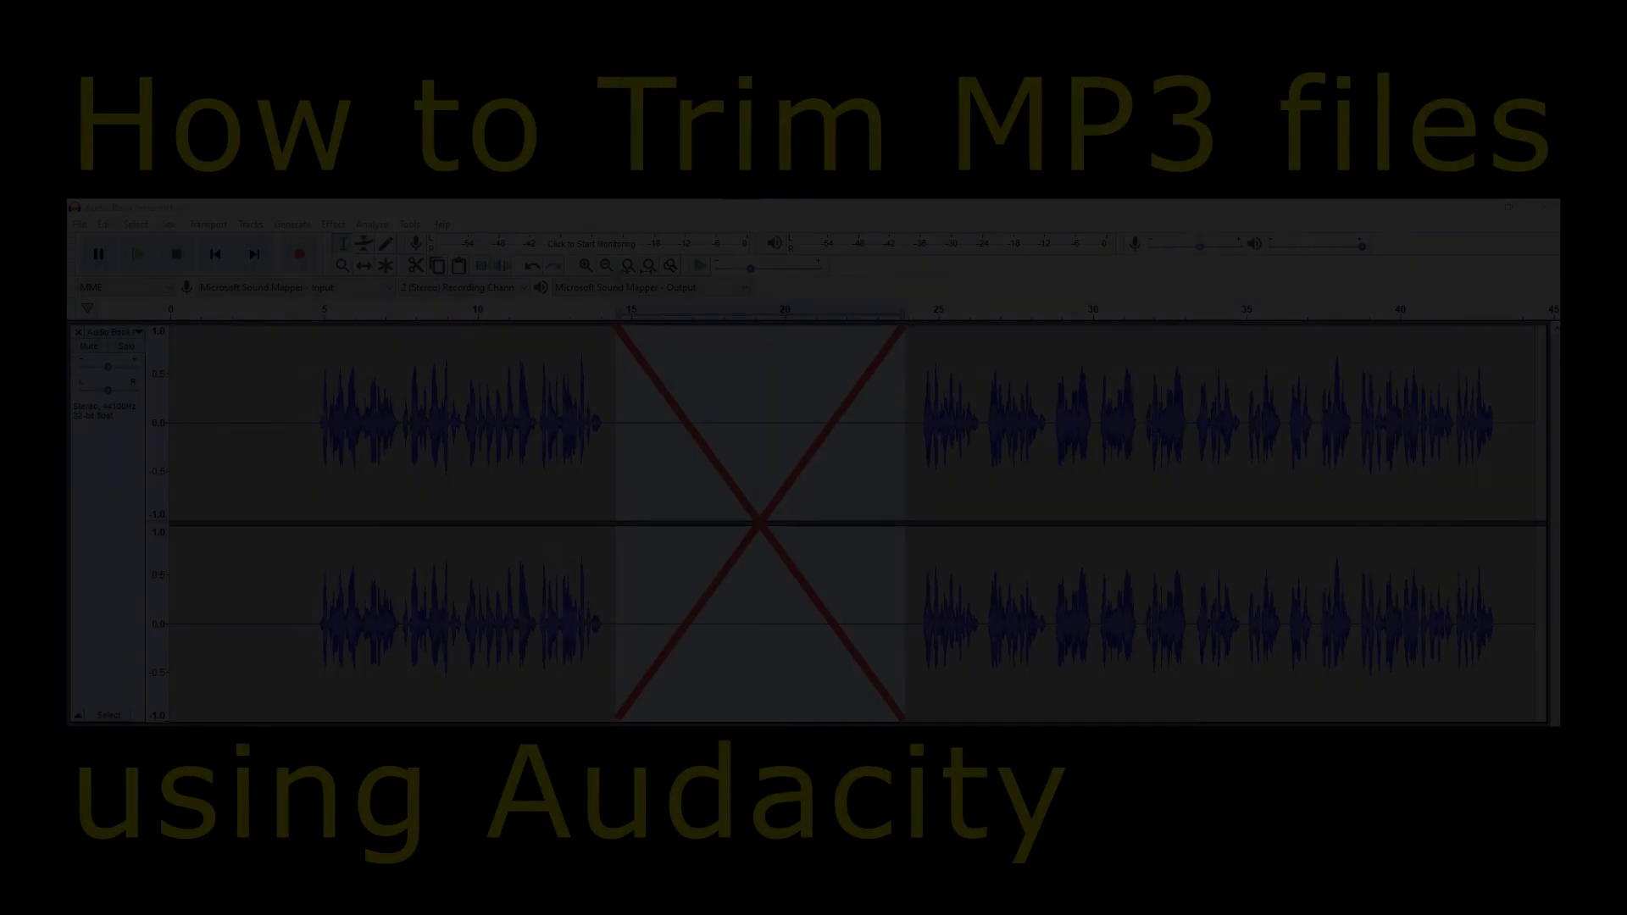